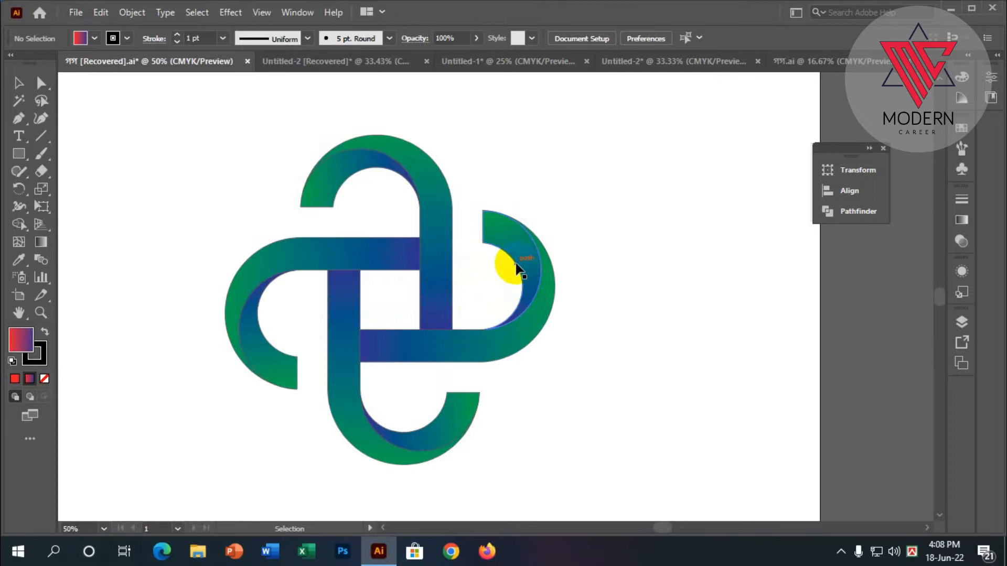
# Examine the overlaps and gradient ribbons of the finished green-blue interlaced knot logo
pyautogui.scroll(1, 497, 252)
pyautogui.scroll(-2, 323, 211)
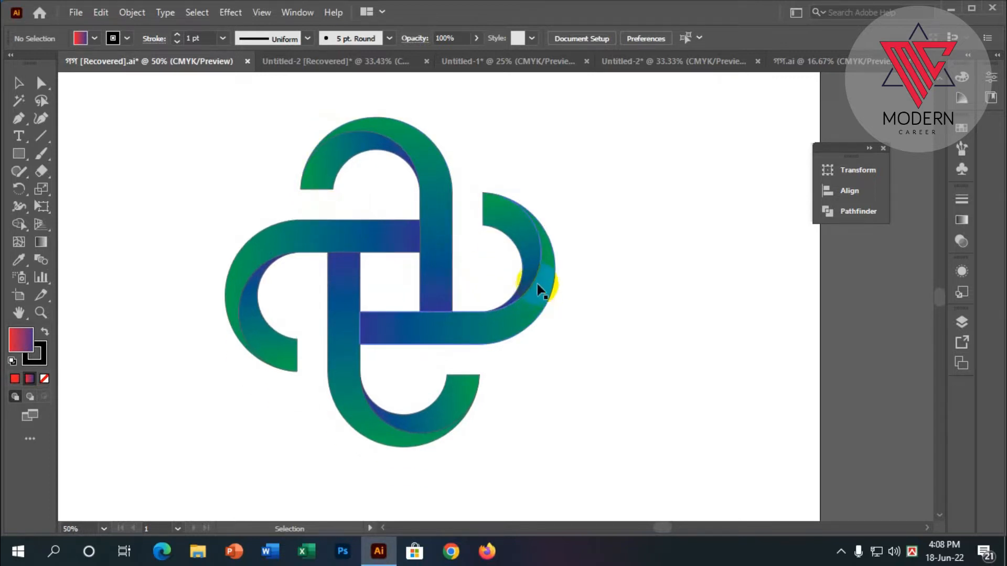
pyautogui.scroll(2, 418, 263)
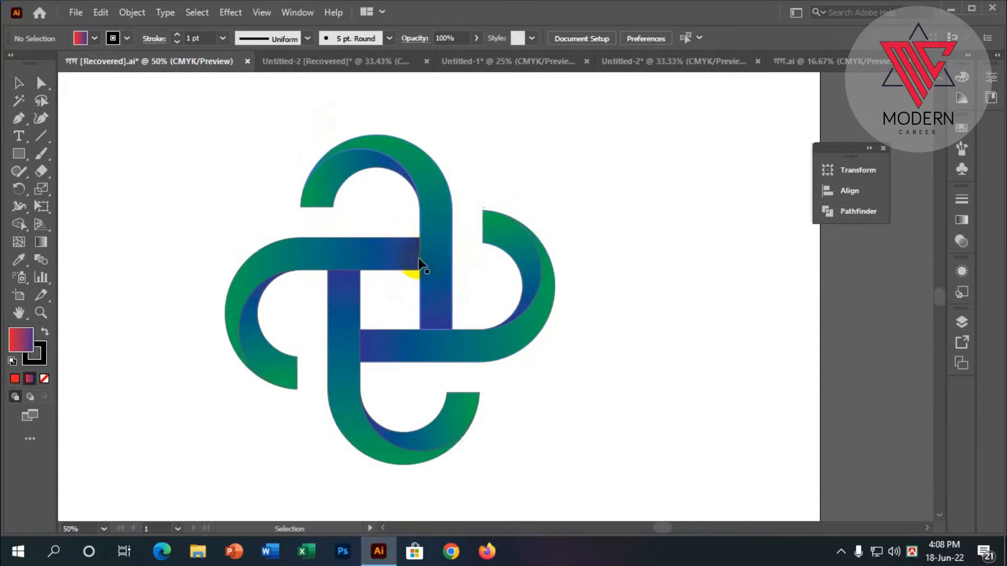
pyautogui.scroll(-2, 456, 247)
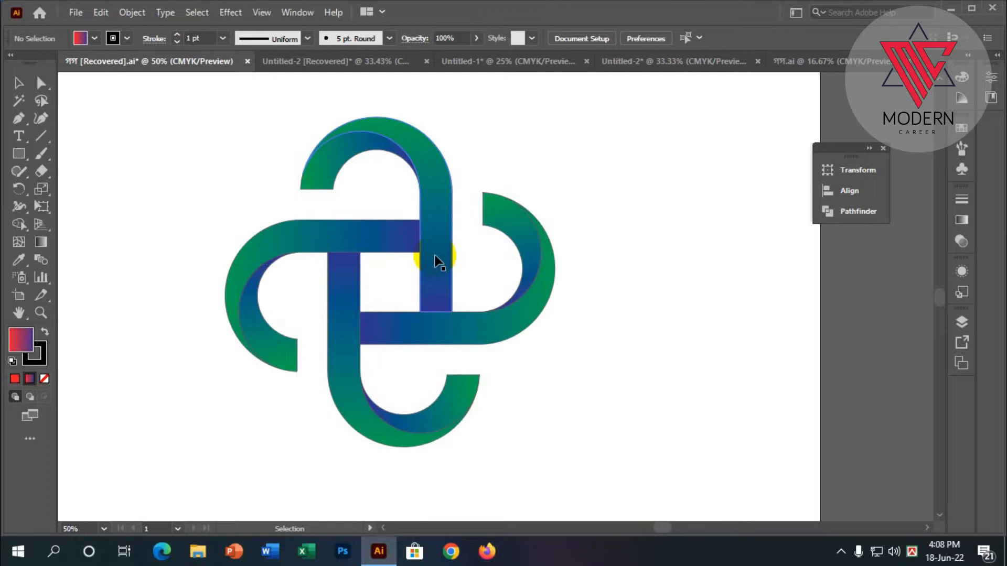
pyautogui.click(434, 253)
pyautogui.scroll(-1, 434, 253)
pyautogui.scroll(1, 537, 313)
pyautogui.scroll(-1, 537, 313)
pyautogui.scroll(1, 537, 313)
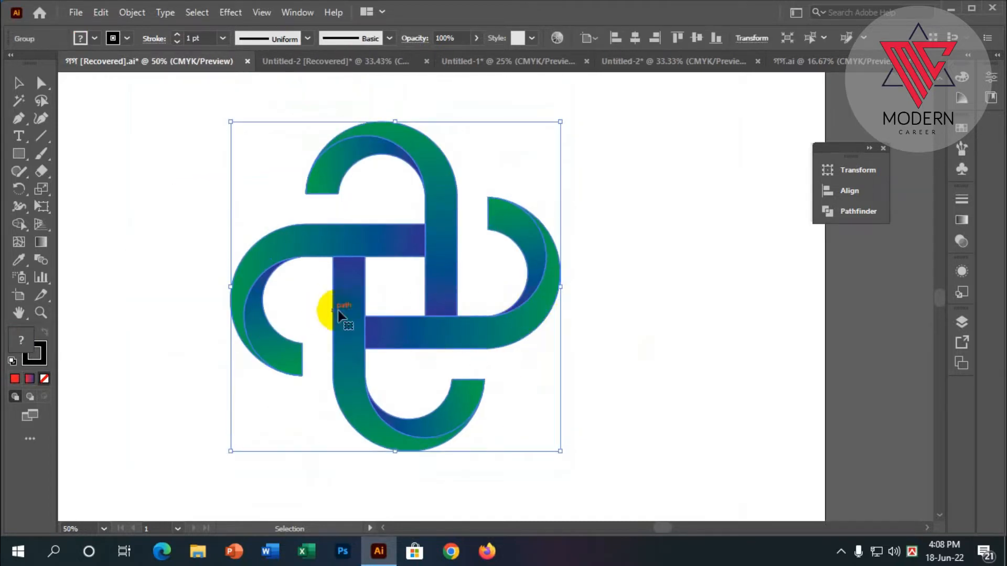
pyautogui.scroll(-1, 390, 310)
pyautogui.scroll(-1, 399, 310)
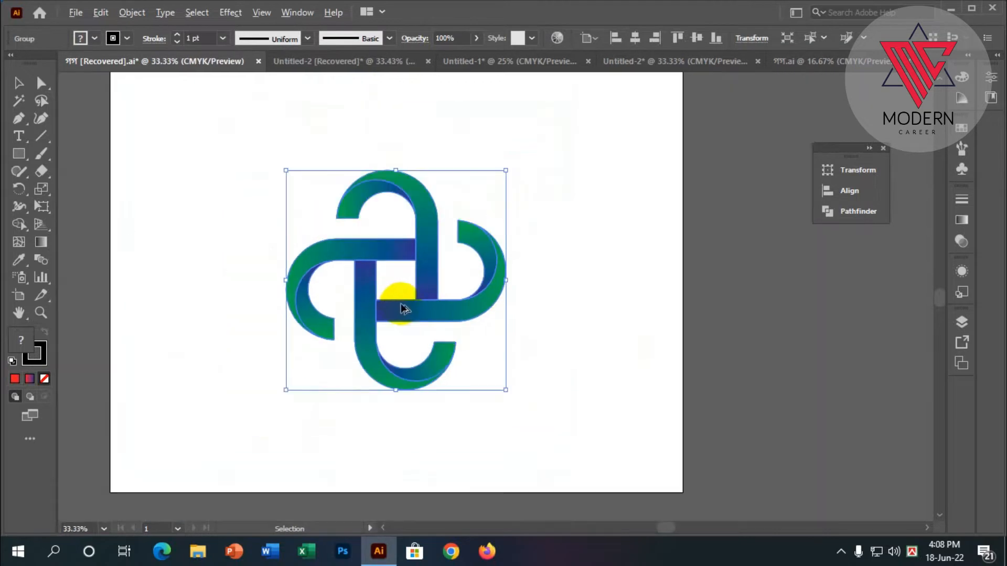
pyautogui.scroll(1, 357, 295)
pyautogui.scroll(1, 367, 300)
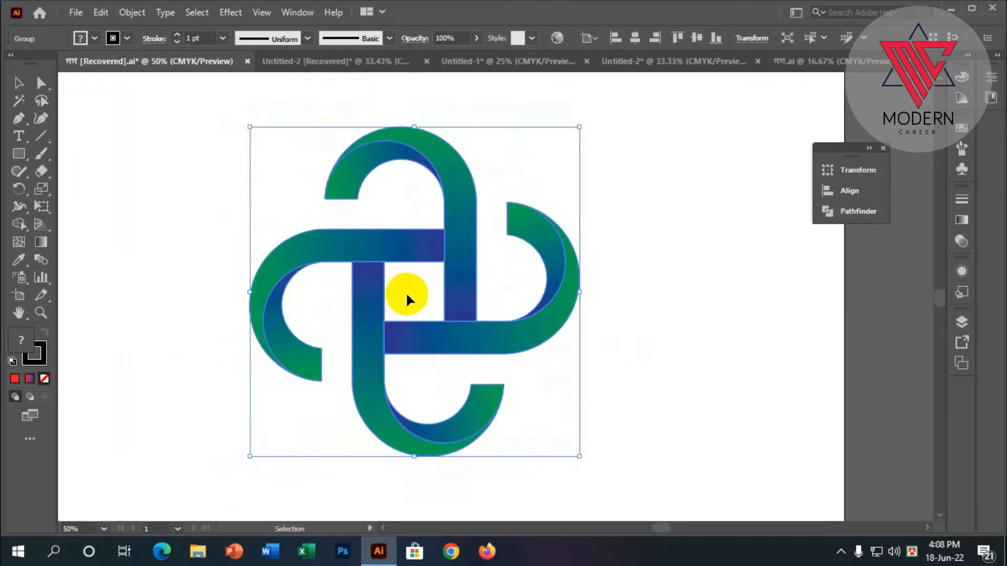
pyautogui.scroll(-1, 290, 290)
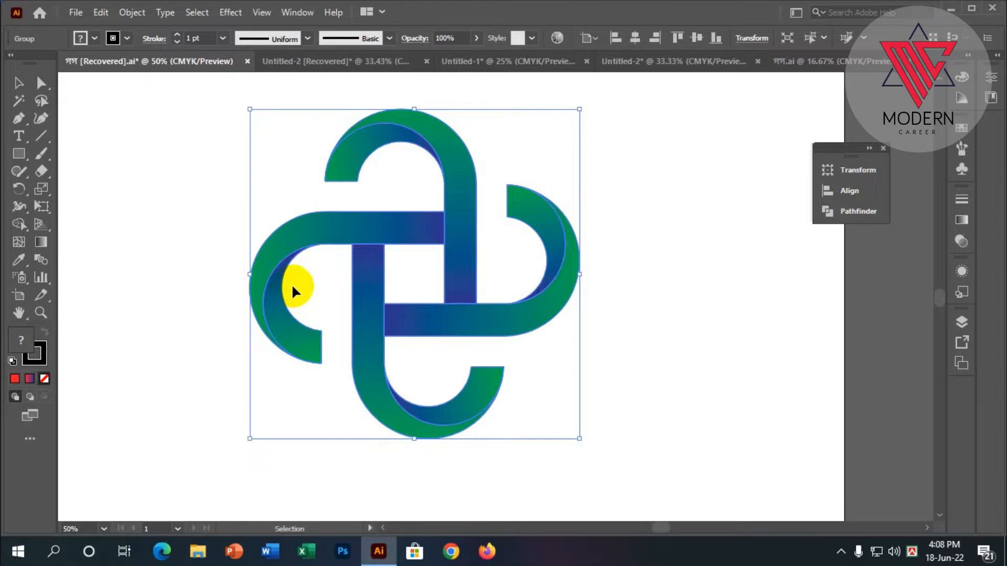
pyautogui.scroll(-2, 291, 284)
# Review the other colour variants of the knot logo in the open documents Untitled-2 [Recovered], Untitled-1 and Untitled-2
pyautogui.hotkey('ctrl', 'Tab')
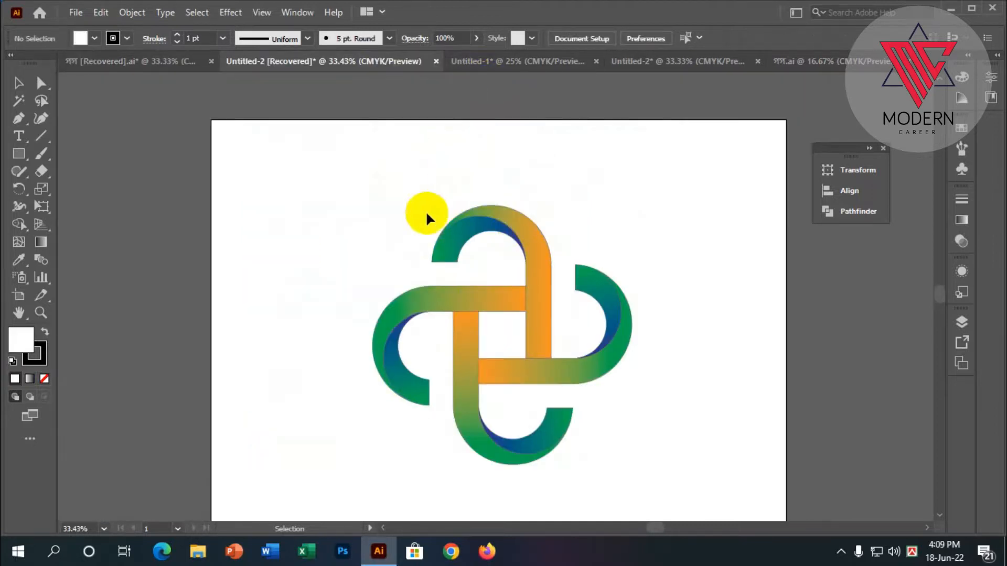
pyautogui.click(513, 58)
pyautogui.click(488, 241)
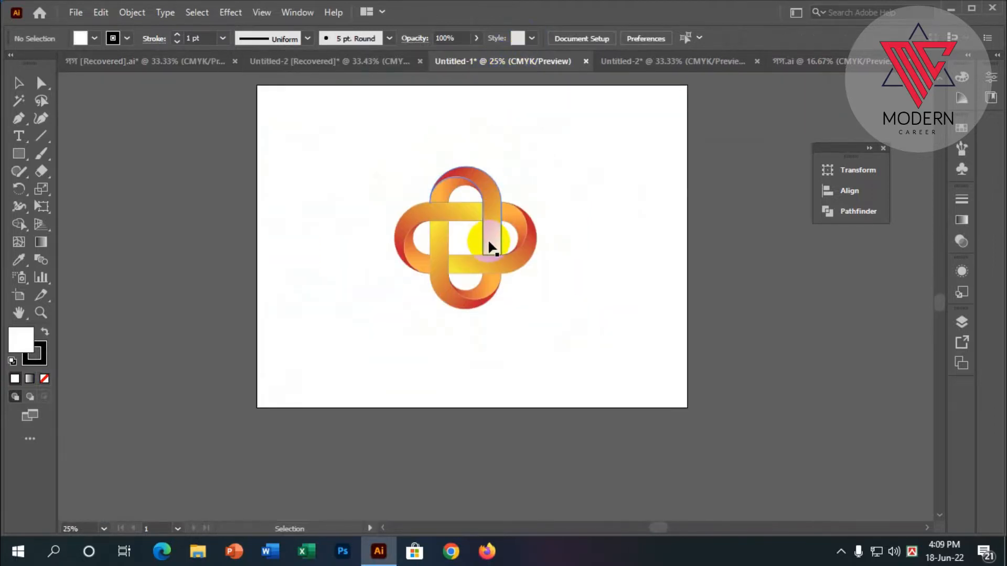
pyautogui.click(583, 316)
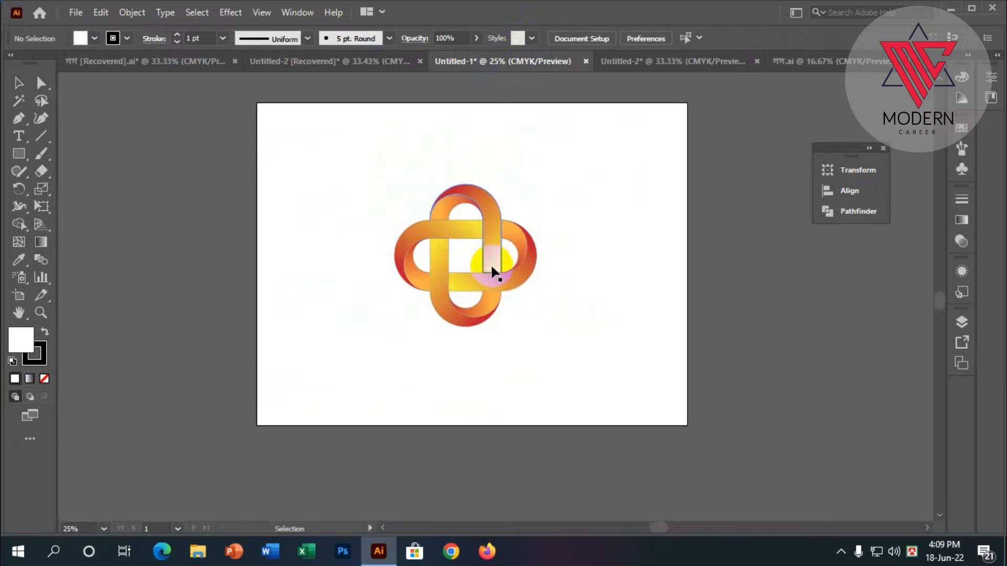
pyautogui.scroll(2, 516, 245)
pyautogui.scroll(-2, 488, 249)
pyautogui.click(665, 62)
pyautogui.click(546, 321)
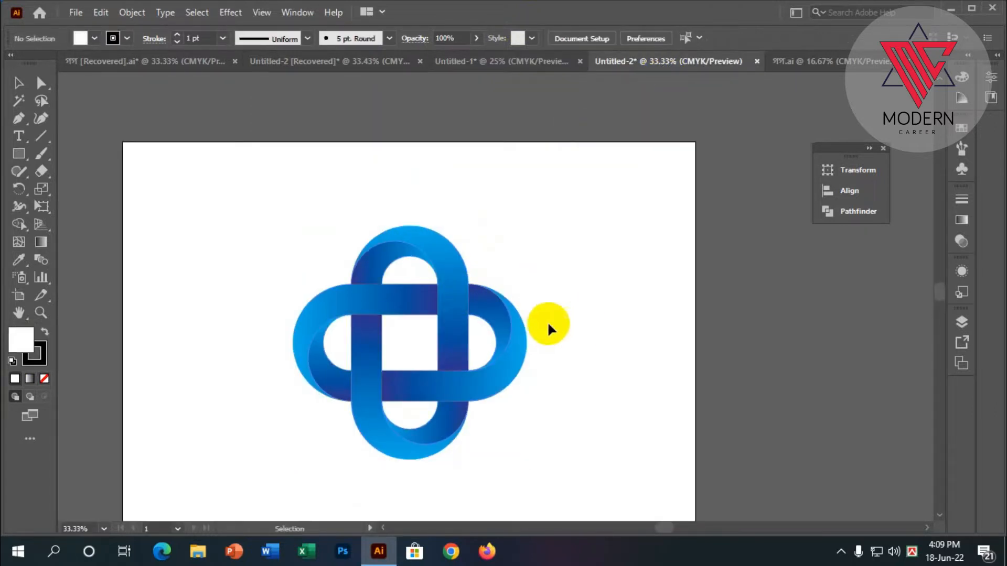
pyautogui.scroll(-2, 479, 335)
pyautogui.scroll(1, 478, 326)
pyautogui.click(479, 316)
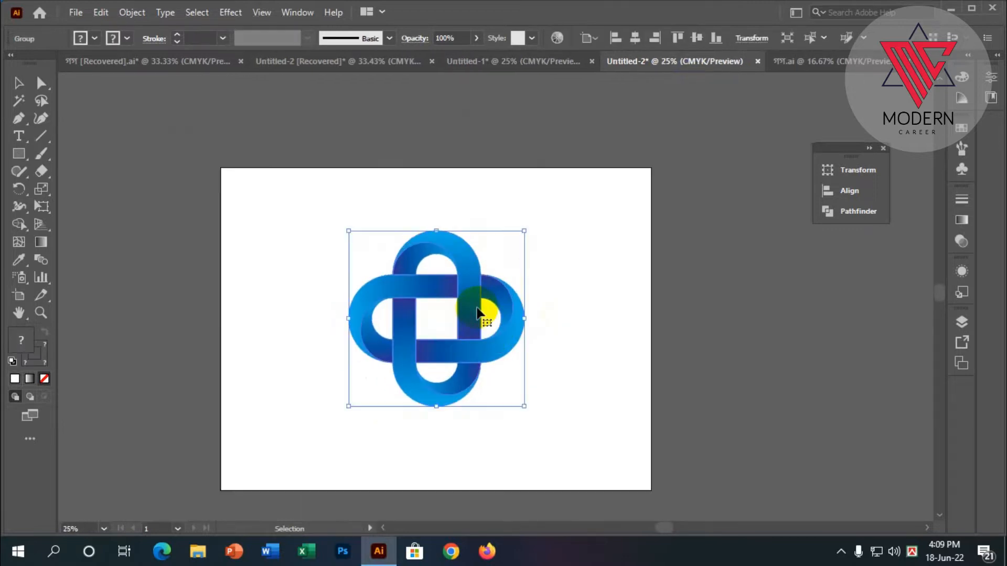
pyautogui.scroll(-1, 484, 305)
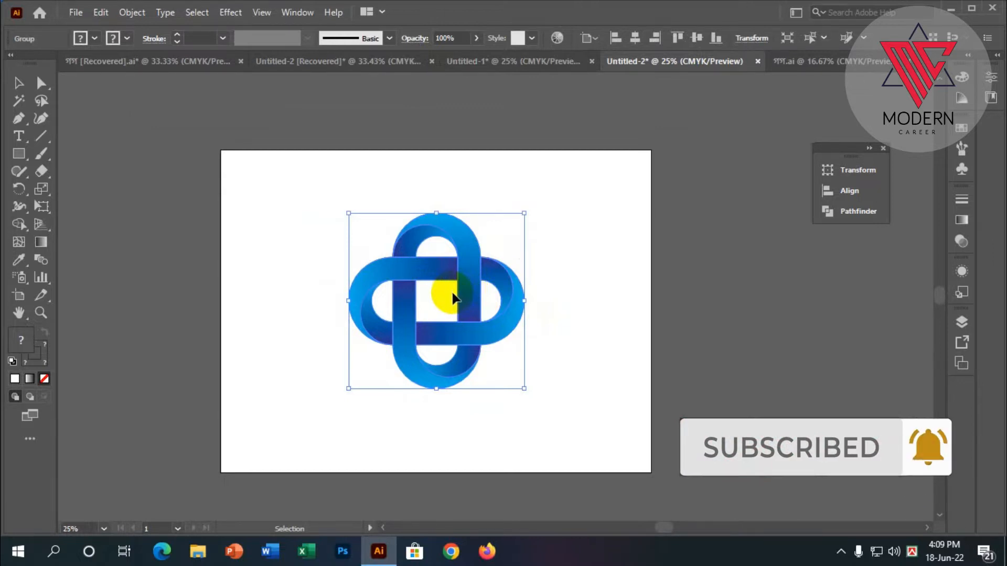
pyautogui.scroll(1, 455, 299)
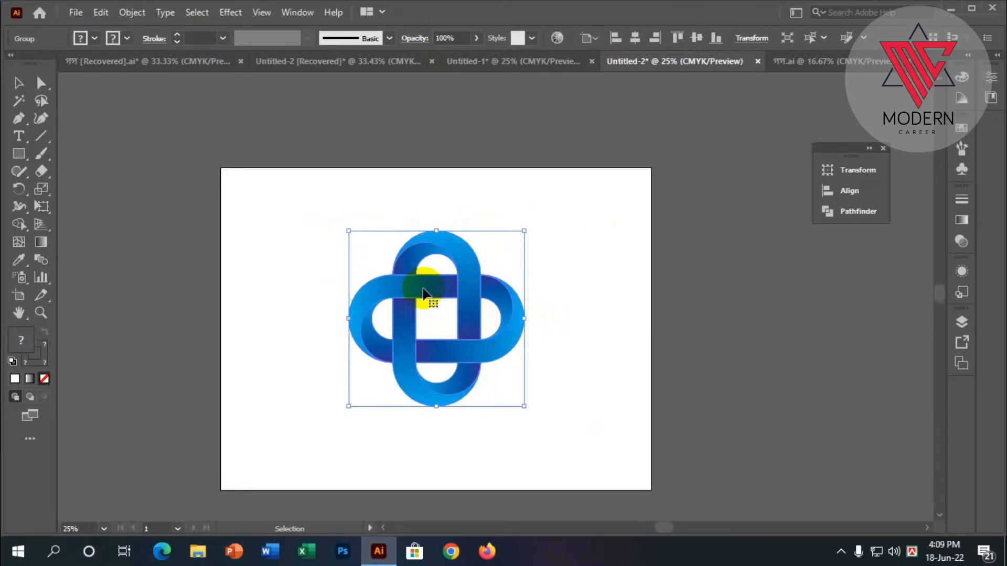
# Return to the first document and draw a wide rectangle in the blank area beside the green-blue knot
pyautogui.click(201, 79)
pyautogui.hotkey('ctrl', '+')
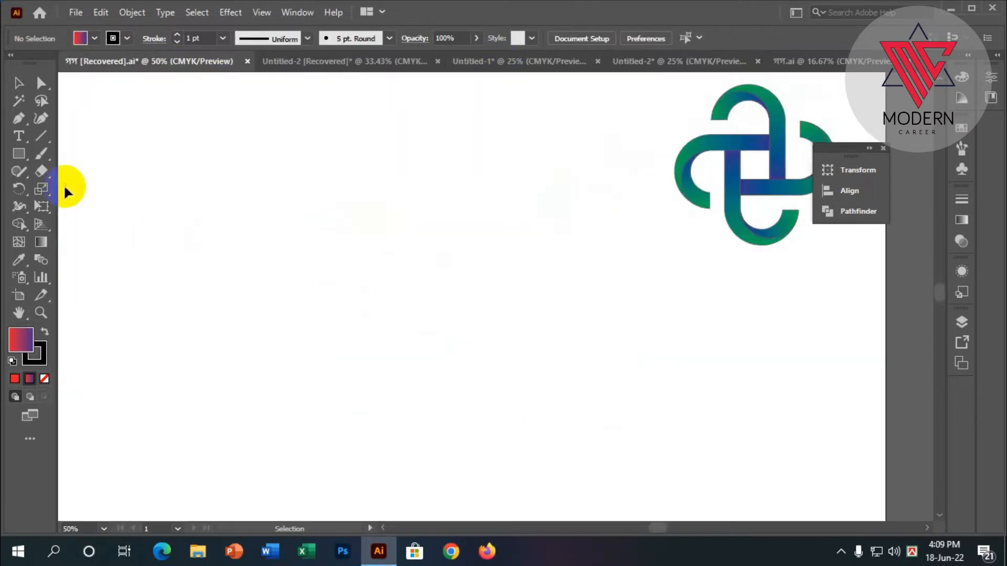
pyautogui.click(23, 153)
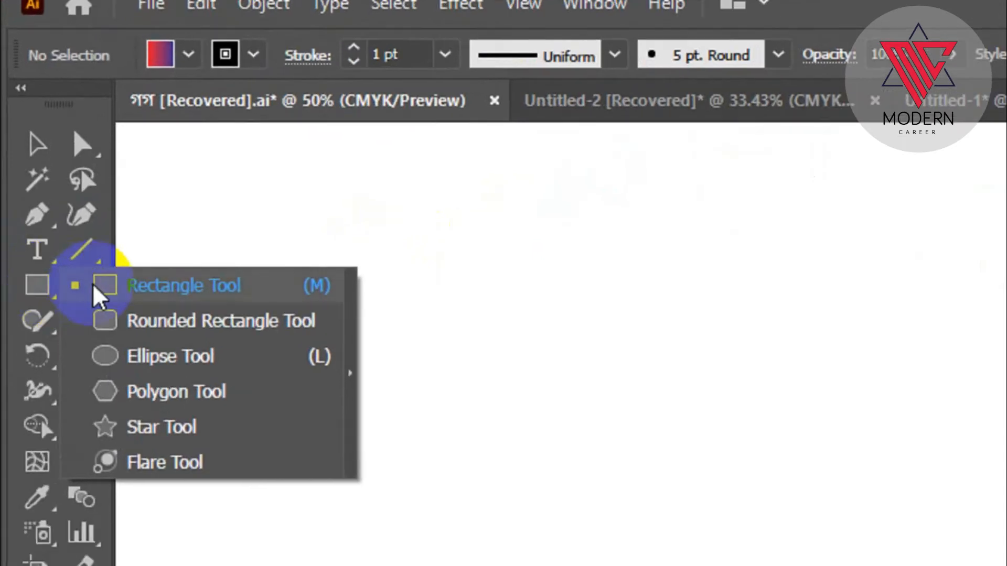
pyautogui.click(53, 155)
pyautogui.moveTo(225, 254); pyautogui.dragTo(487, 437)
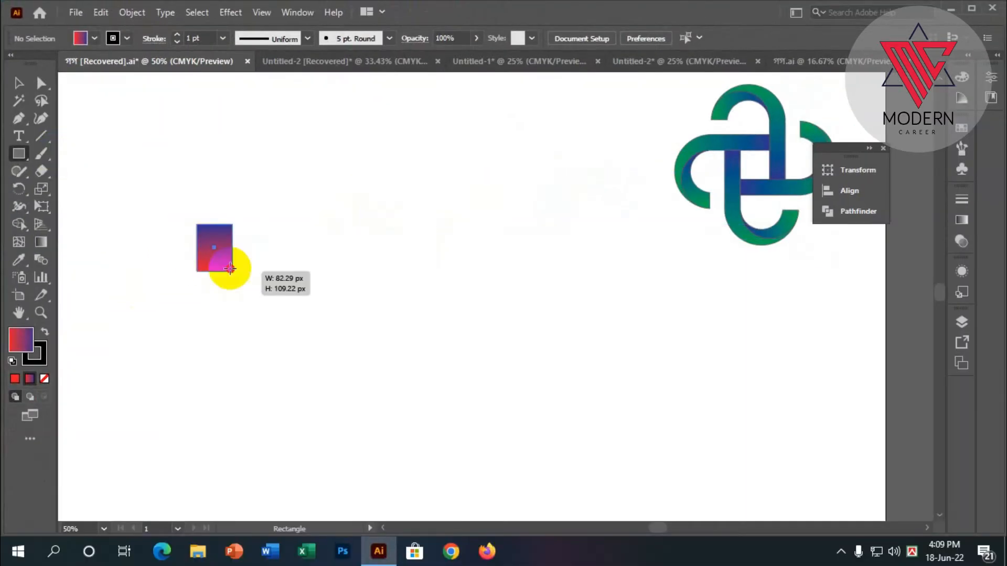
pyautogui.moveTo(426, 384)
pyautogui.mouseDown()
pyautogui.moveTo(447, 353)
pyautogui.moveTo(463, 359)
pyautogui.moveTo(433, 363)
pyautogui.moveTo(442, 353)
pyautogui.mouseUp()
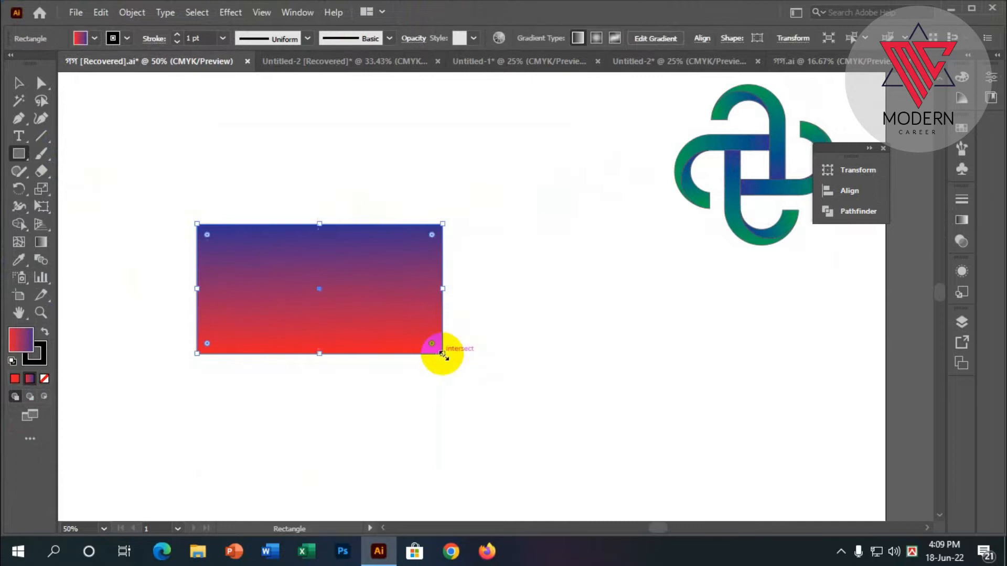
# Remove the rectangle's fill and set its black stroke weight to 75 pt
pyautogui.click(44, 379)
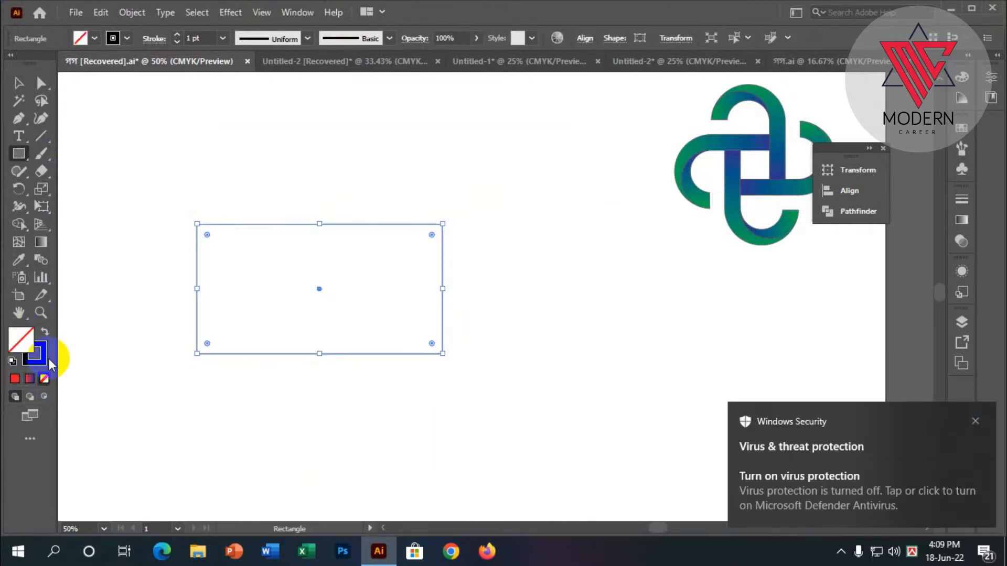
pyautogui.click(42, 355)
pyautogui.click(974, 423)
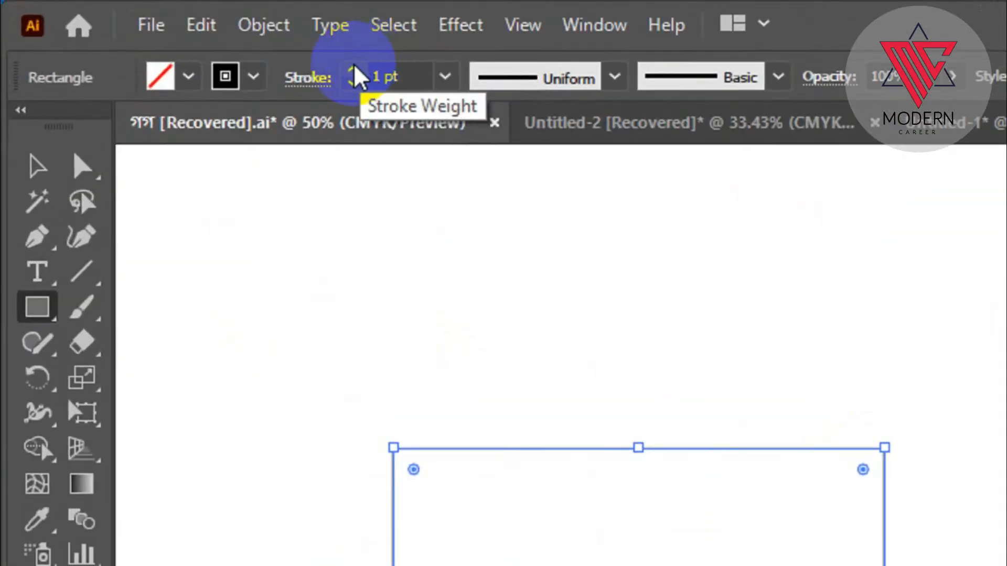
pyautogui.click(177, 33)
pyautogui.moveTo(353, 64); pyautogui.dragTo(353, 64)
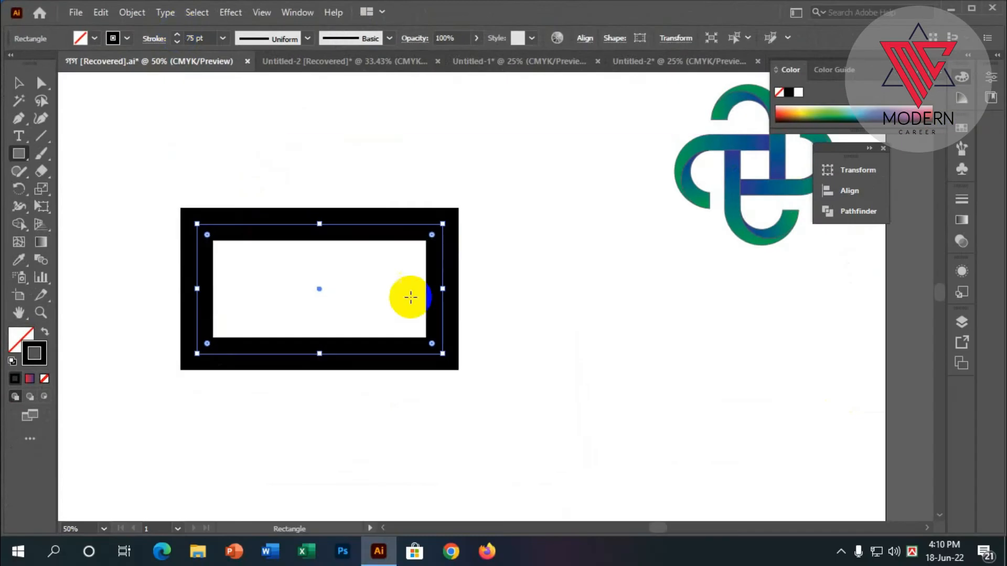
pyautogui.scroll(-1, 432, 326)
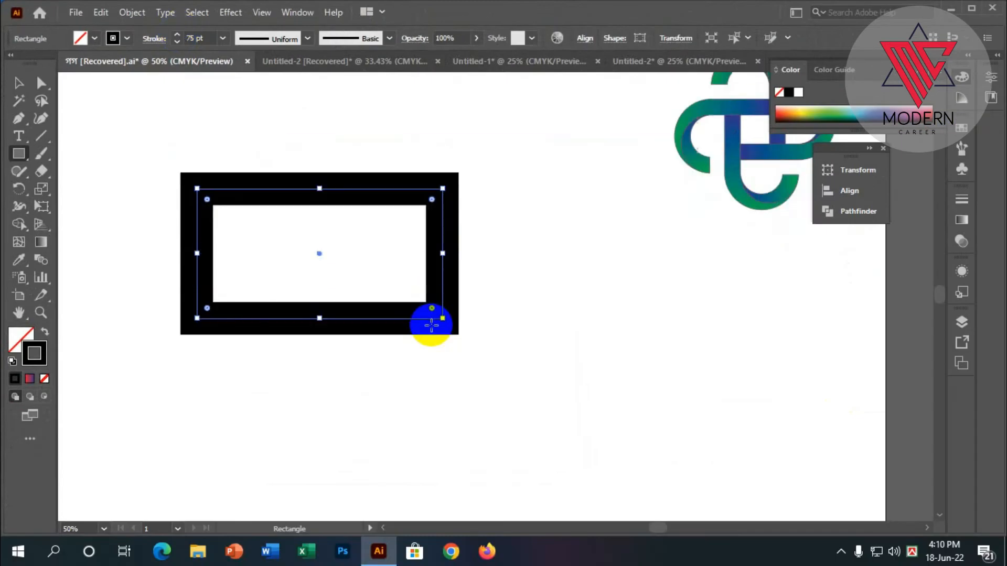
# Round the rectangle's two left corners fully so that end forms a semicircle
pyautogui.click(20, 84)
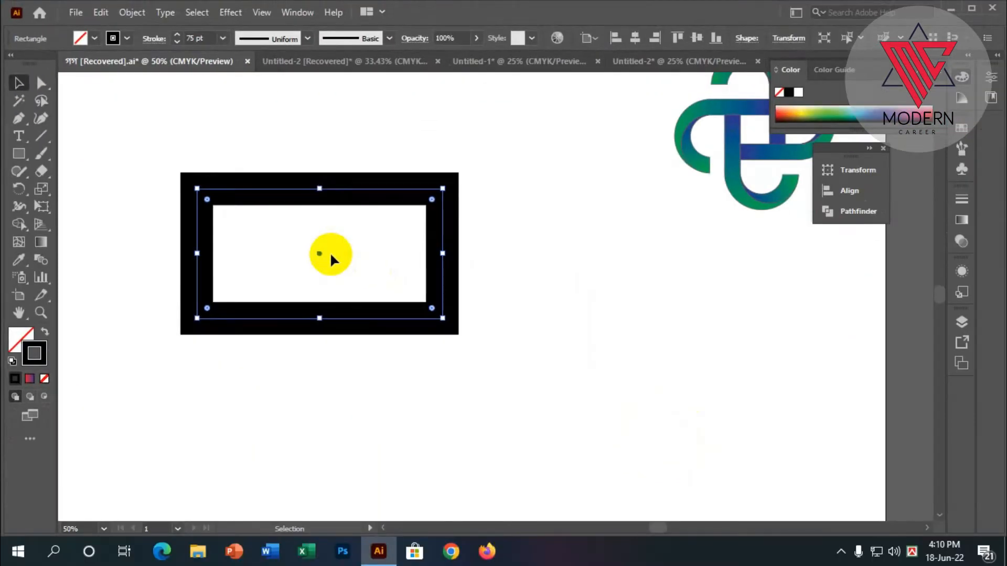
pyautogui.press('a')
pyautogui.moveTo(164, 141); pyautogui.dragTo(236, 349)
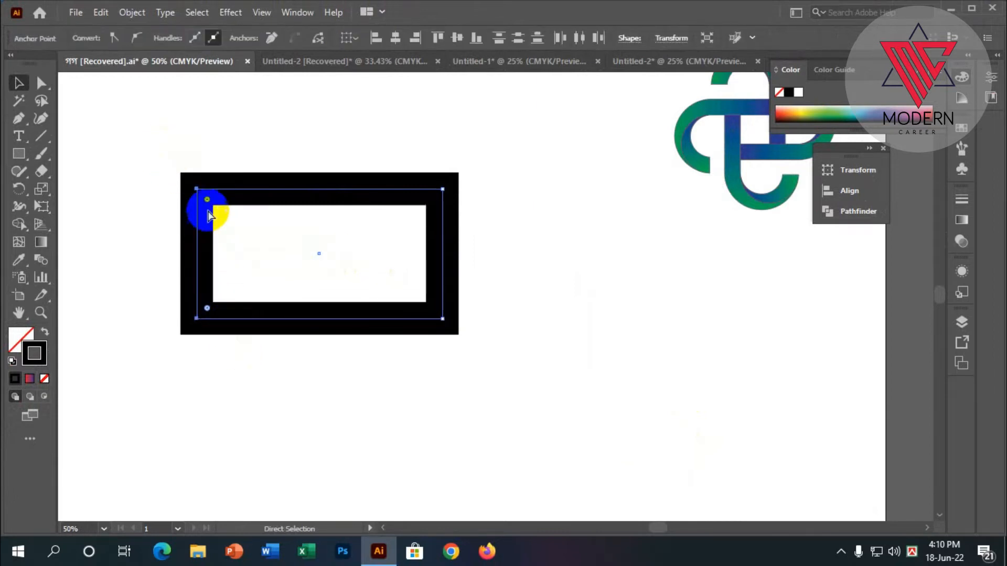
pyautogui.moveTo(215, 203); pyautogui.dragTo(259, 336)
pyautogui.press('v')
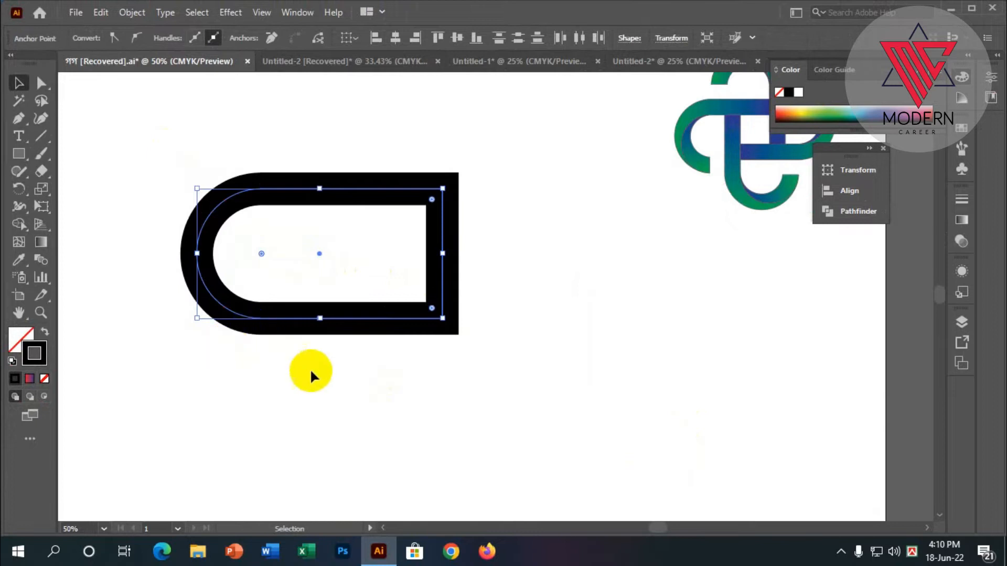
# Draw a vertical line across the shape where its rounded end meets the straight sides, and remove the line's stroke
pyautogui.scroll(-1, 239, 338)
pyautogui.hotkey('ctrl', '=')
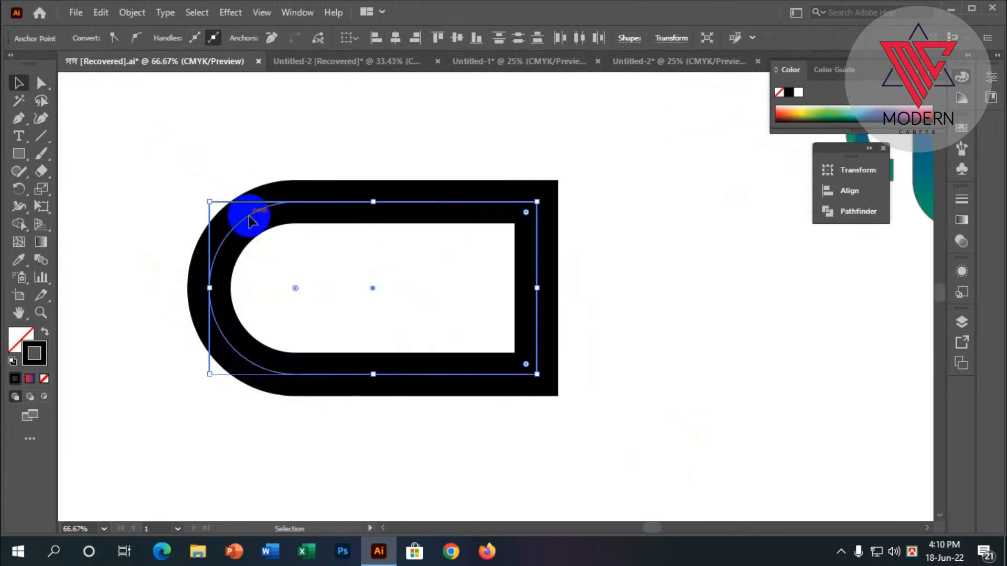
pyautogui.click(42, 135)
pyautogui.moveTo(294, 137); pyautogui.dragTo(300, 440)
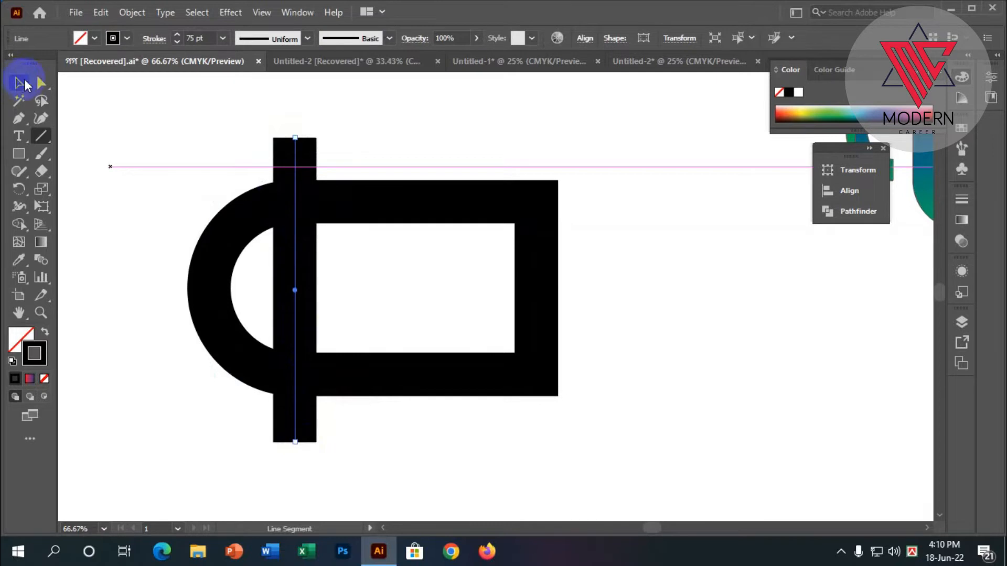
pyautogui.click(21, 83)
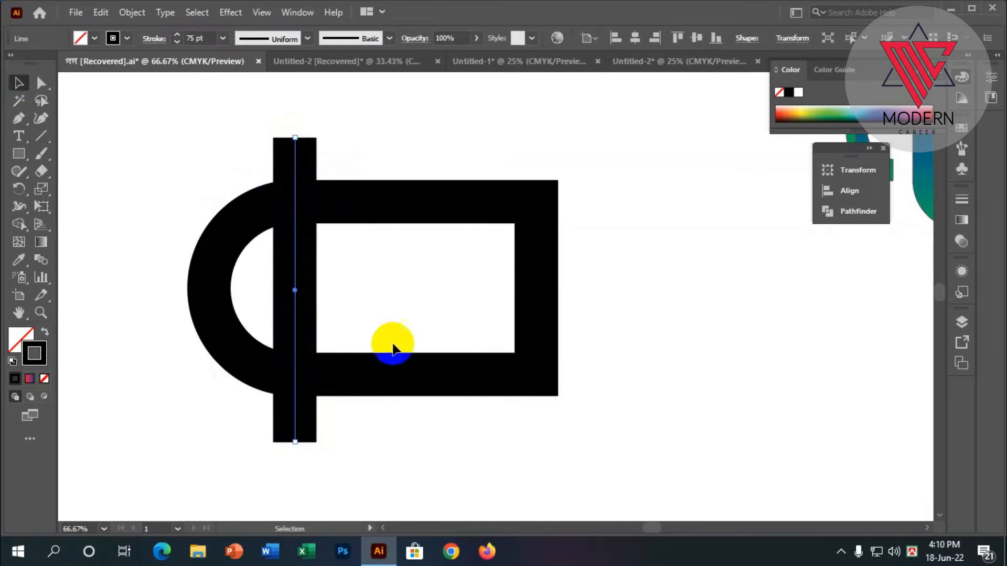
pyautogui.click(44, 378)
pyautogui.moveTo(363, 324); pyautogui.dragTo(253, 210)
pyautogui.moveTo(294, 283); pyautogui.dragTo(322, 288)
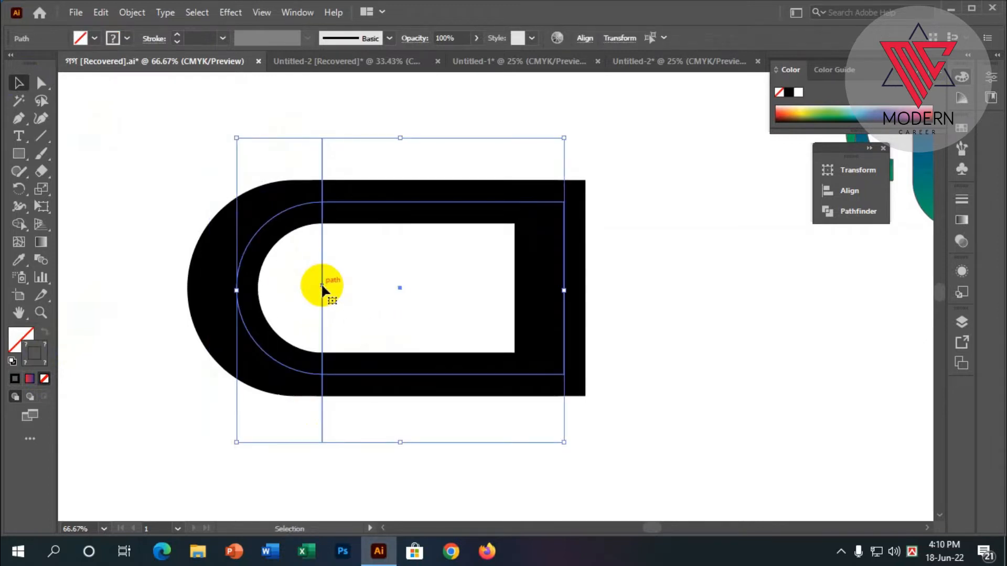
pyautogui.hotkey('ctrl', 'z')
pyautogui.click(280, 475)
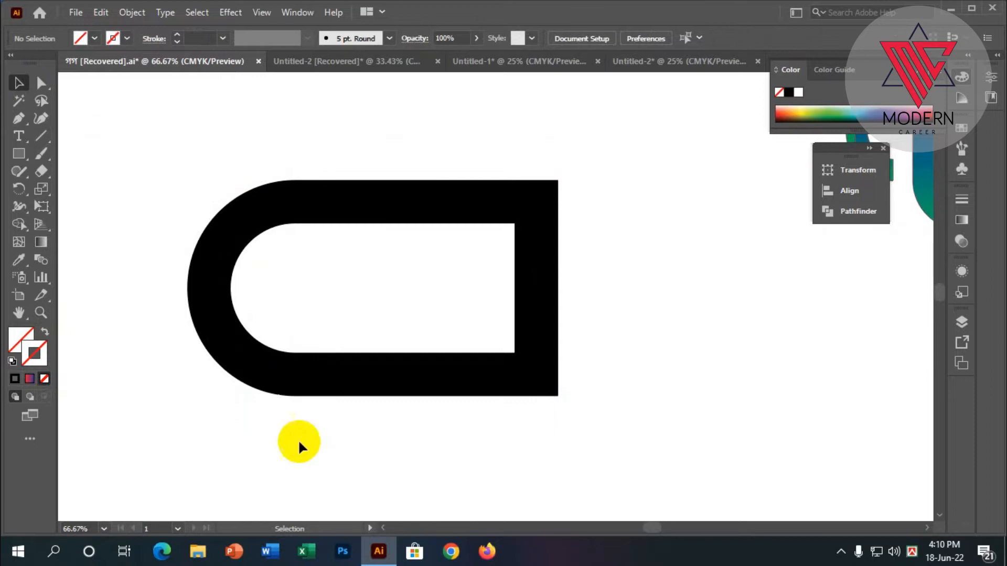
# Duplicate the vertical line across the shape's two straight bars, just inside its square closed end
pyautogui.moveTo(299, 441); pyautogui.dragTo(243, 407)
pyautogui.moveTo(295, 290); pyautogui.dragTo(493, 271)
pyautogui.click(603, 321)
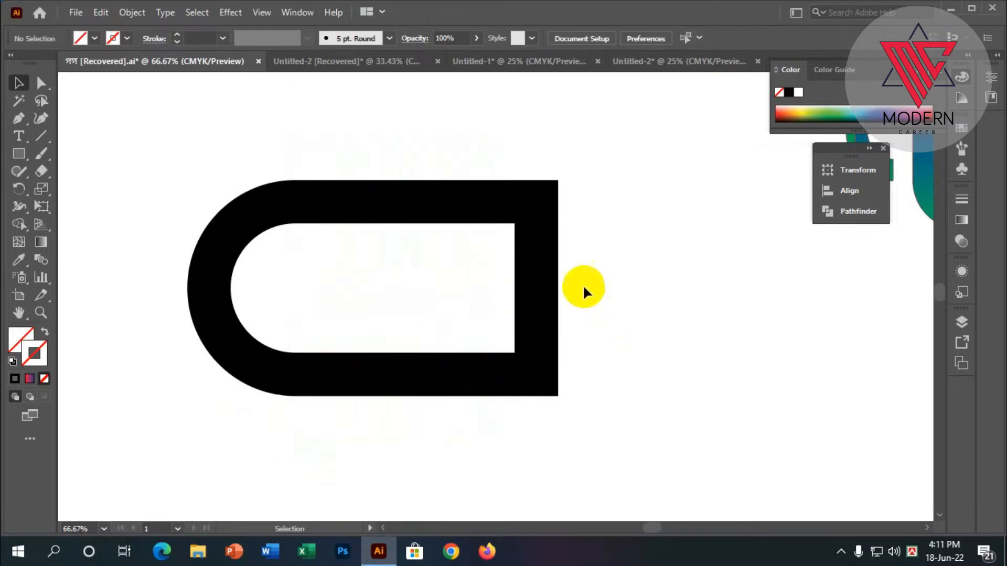
# Expand the thick outlined shape with both Fill and Stroke included
pyautogui.click(537, 254)
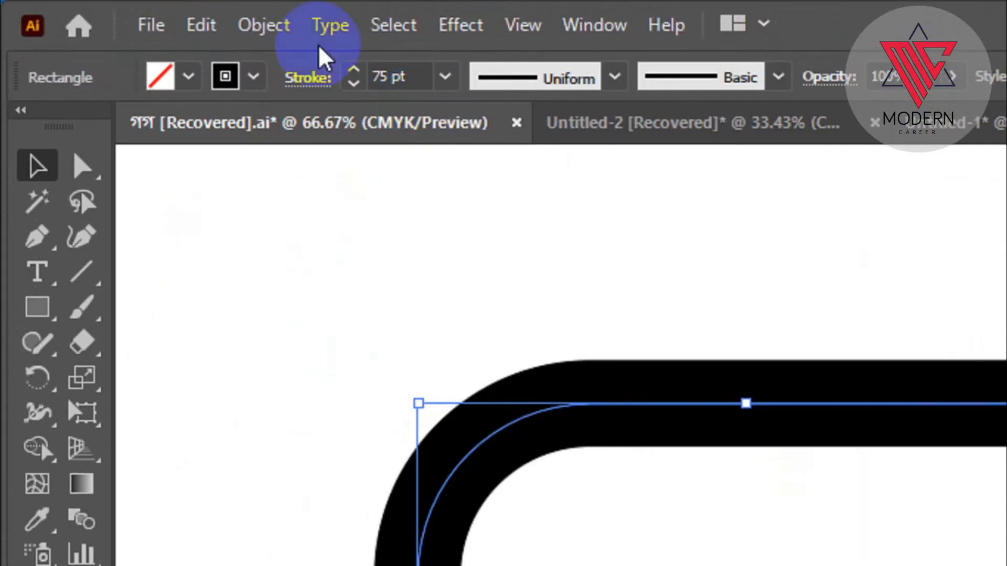
pyautogui.click(260, 26)
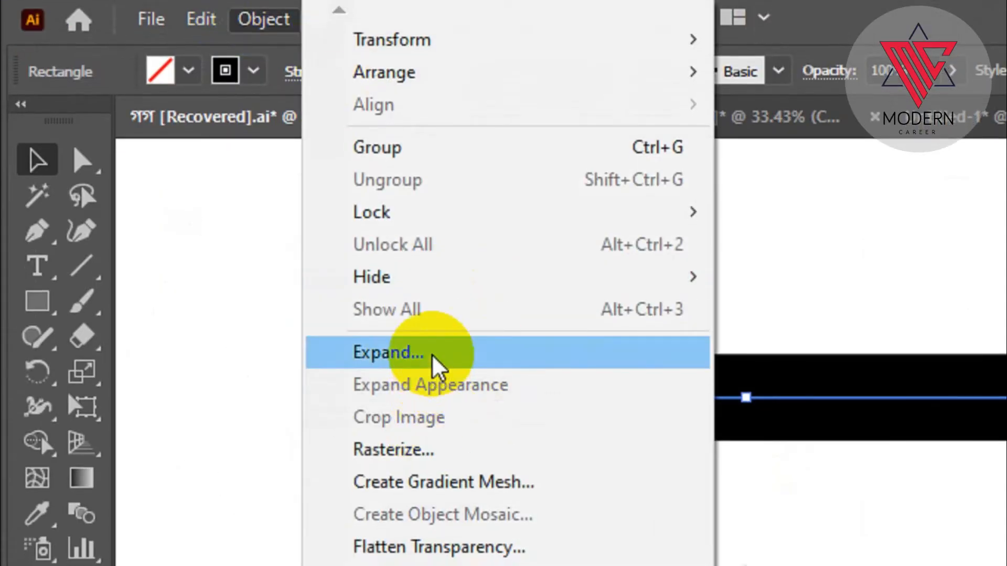
pyautogui.click(431, 363)
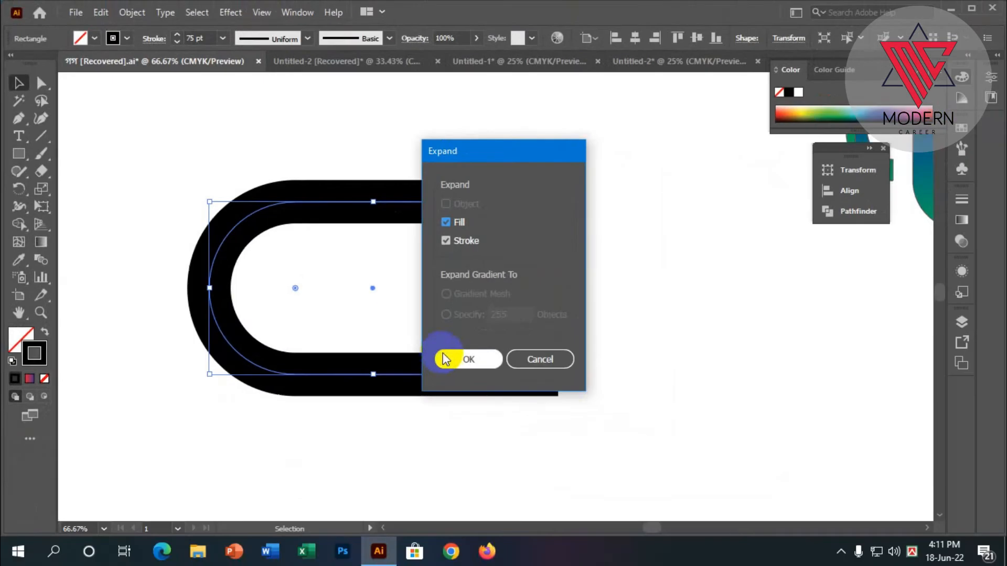
pyautogui.click(466, 361)
# Divide the expanded shape along the two vertical lines with Pathfinder and ungroup the resulting pieces
pyautogui.moveTo(622, 458); pyautogui.dragTo(452, 419)
pyautogui.moveTo(184, 186); pyautogui.dragTo(189, 180)
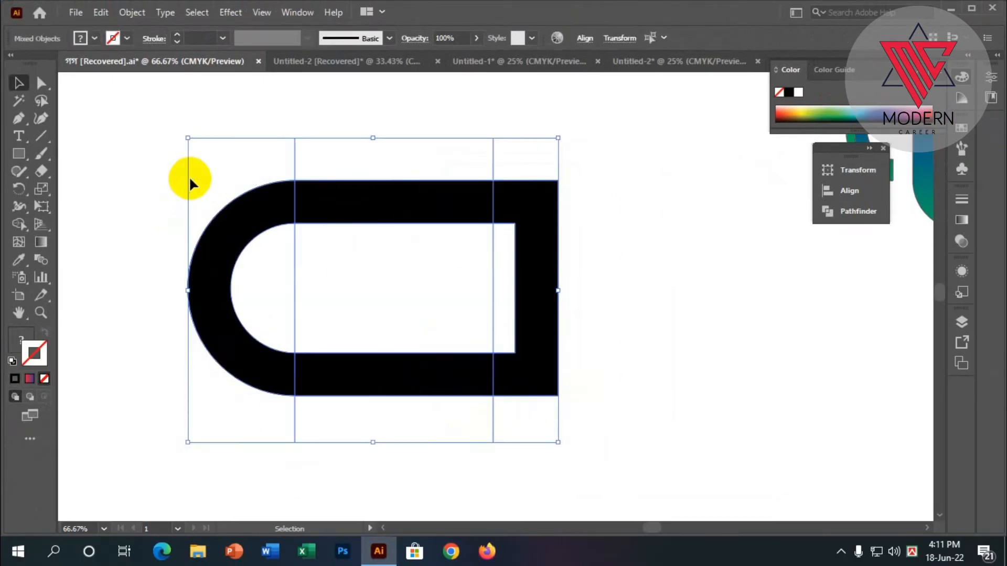
pyautogui.click(839, 212)
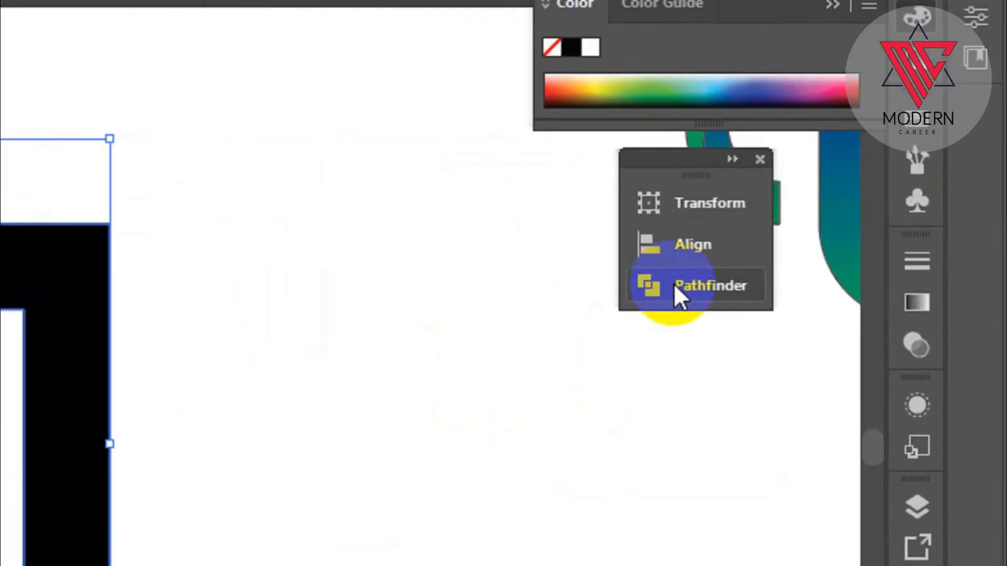
pyautogui.click(675, 234)
pyautogui.click(308, 345)
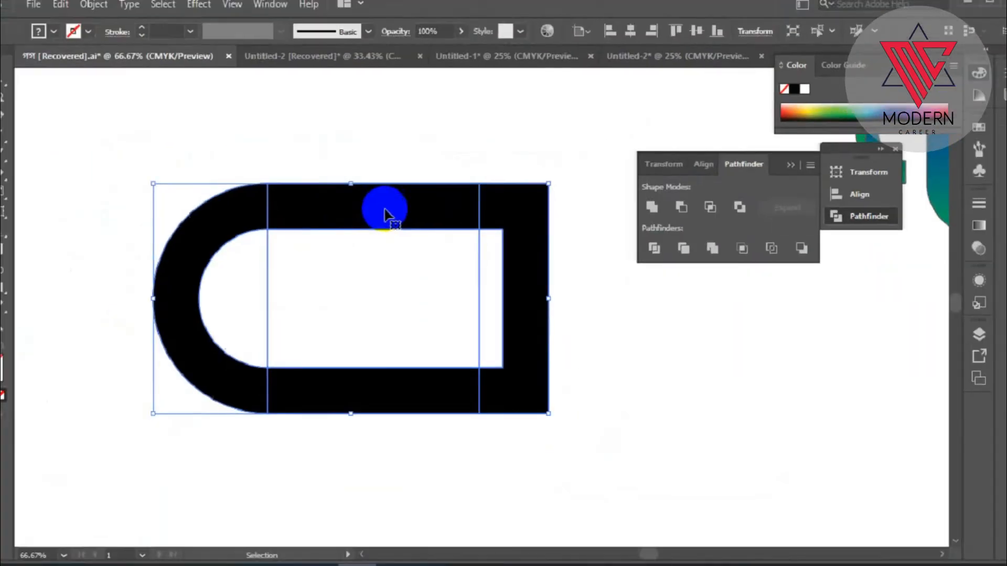
pyautogui.rightClick(385, 214)
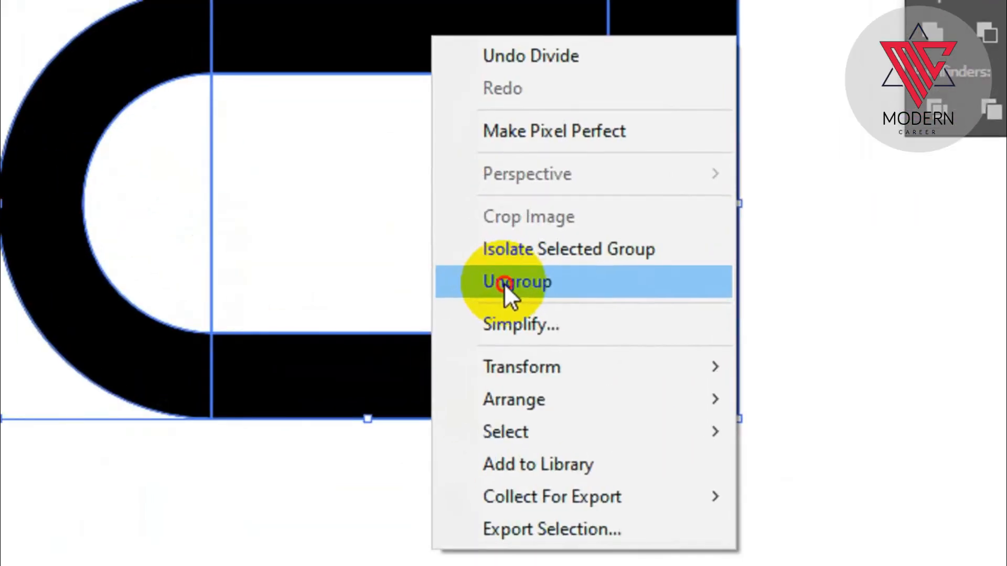
pyautogui.click(504, 283)
pyautogui.click(580, 331)
# Delete the square closed end, the lower straight bar and the leftover unfilled paths inside the shape
pyautogui.click(531, 270)
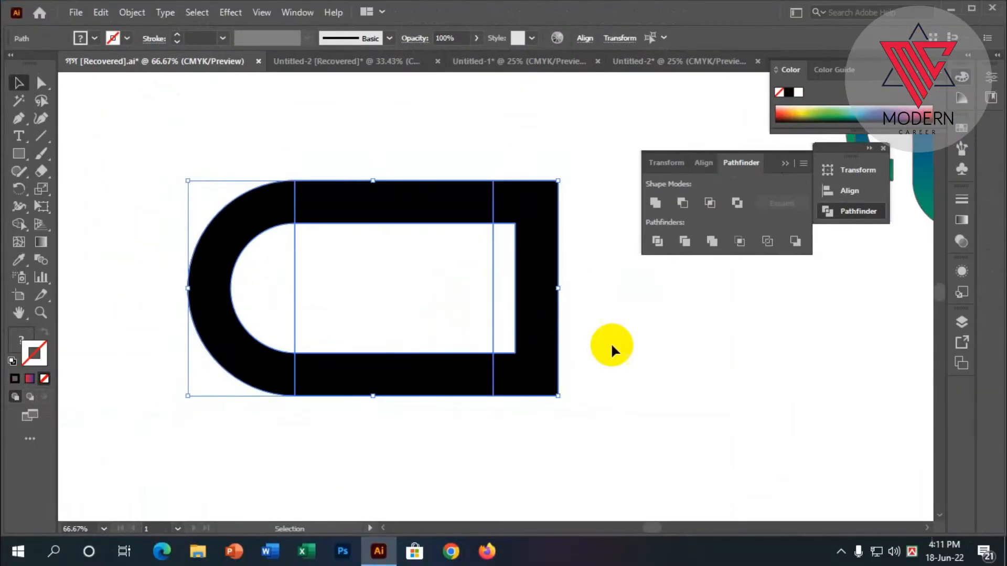
pyautogui.press('Delete')
pyautogui.click(369, 370)
pyautogui.press('Delete')
pyautogui.moveTo(604, 331); pyautogui.dragTo(272, 250)
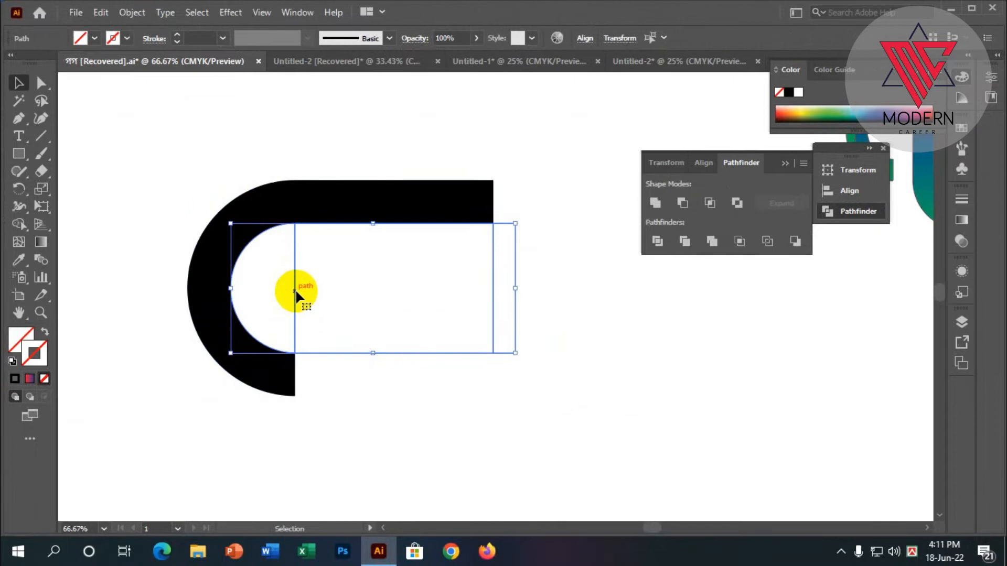
pyautogui.press('Delete')
pyautogui.scroll(1, 361, 413)
# Unite the remaining curved and straight pieces into a single hook shape
pyautogui.moveTo(423, 445); pyautogui.dragTo(241, 166)
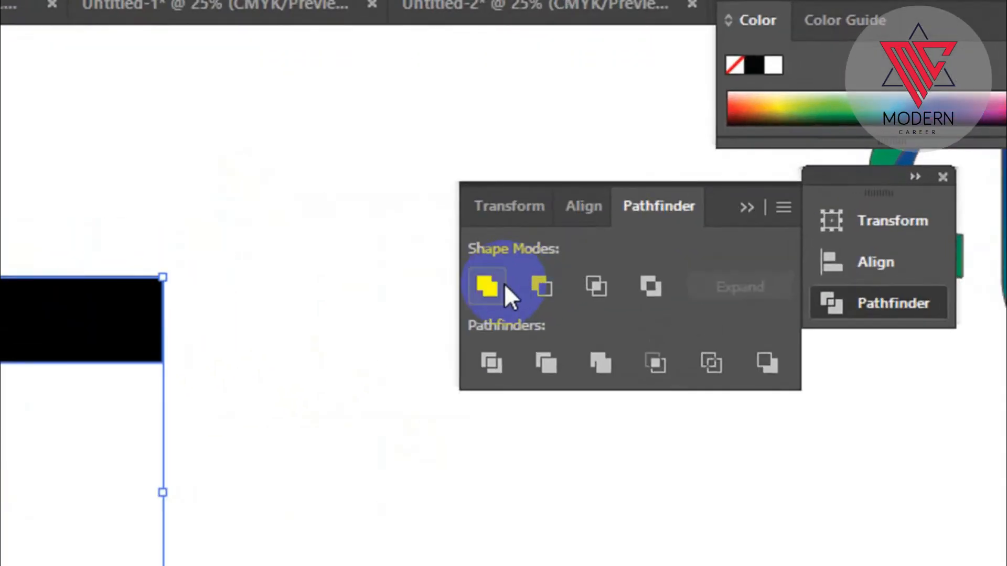
pyautogui.click(495, 284)
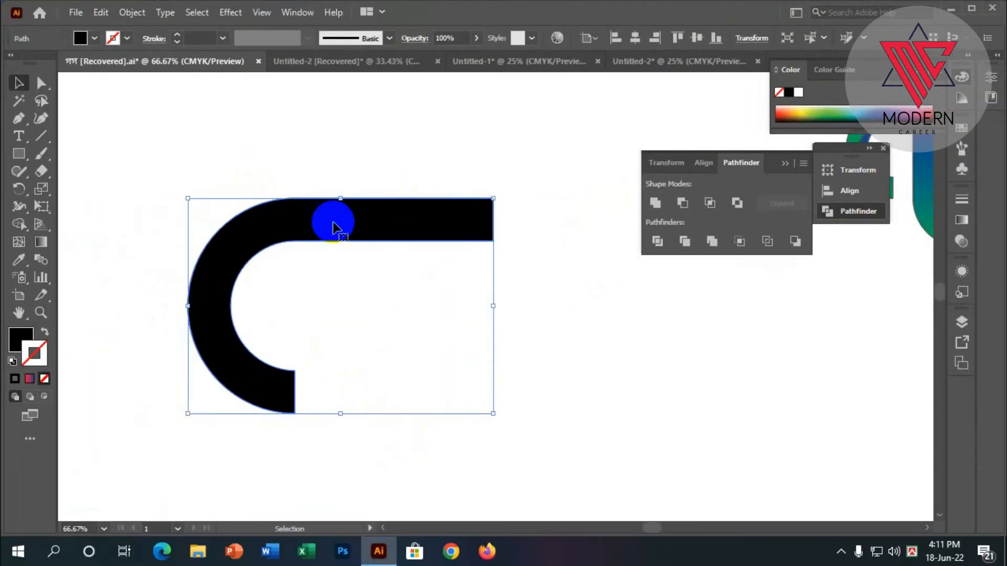
pyautogui.click(530, 320)
pyautogui.scroll(-1, 297, 310)
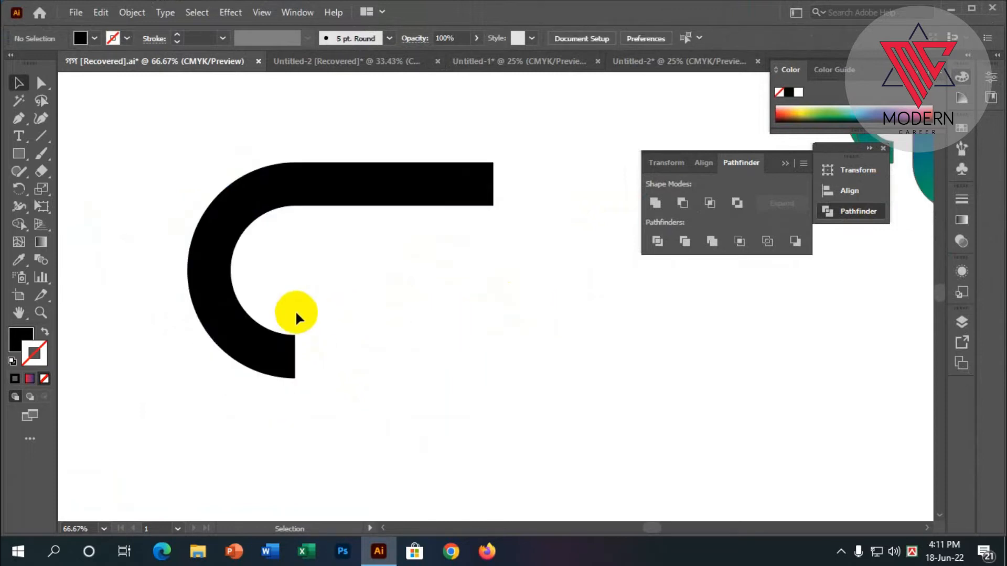
# Swap the hook shape's fill and stroke so it has a black outline and no fill
pyautogui.click(197, 251)
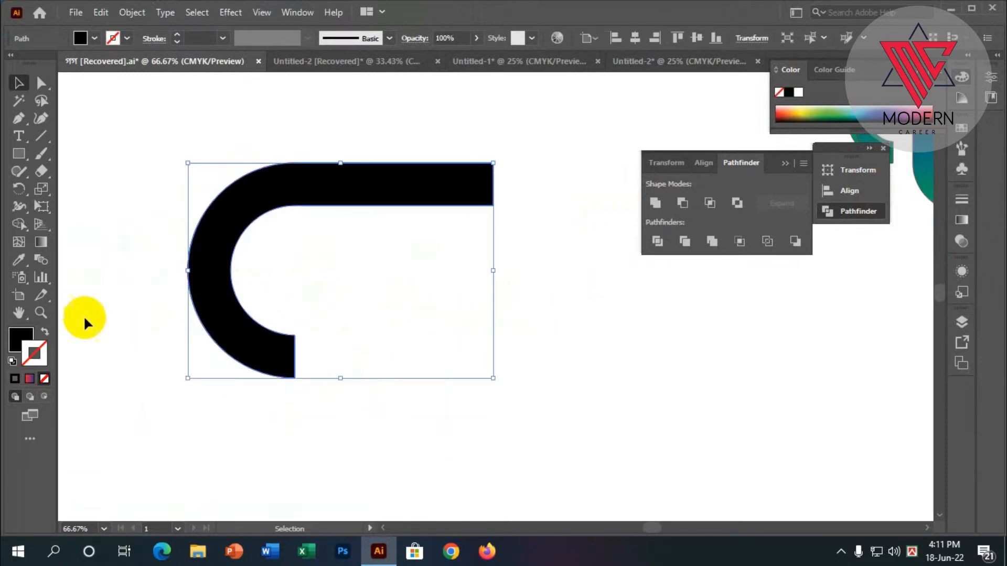
pyautogui.click(46, 335)
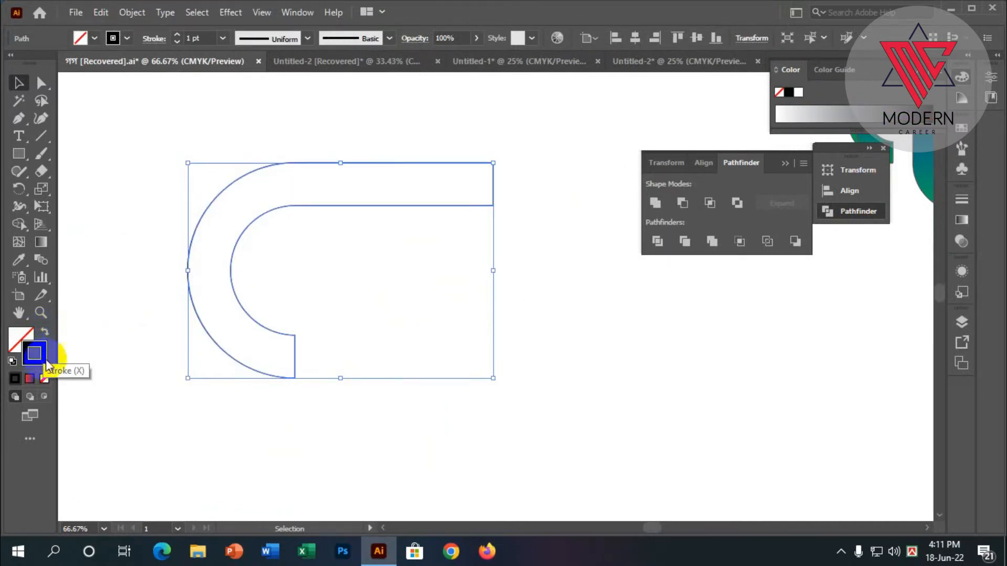
pyautogui.click(103, 346)
# Draw a circle and move it inside the hook, spanning from the straight bar's inner edge to the hook's lowest point
pyautogui.click(21, 155)
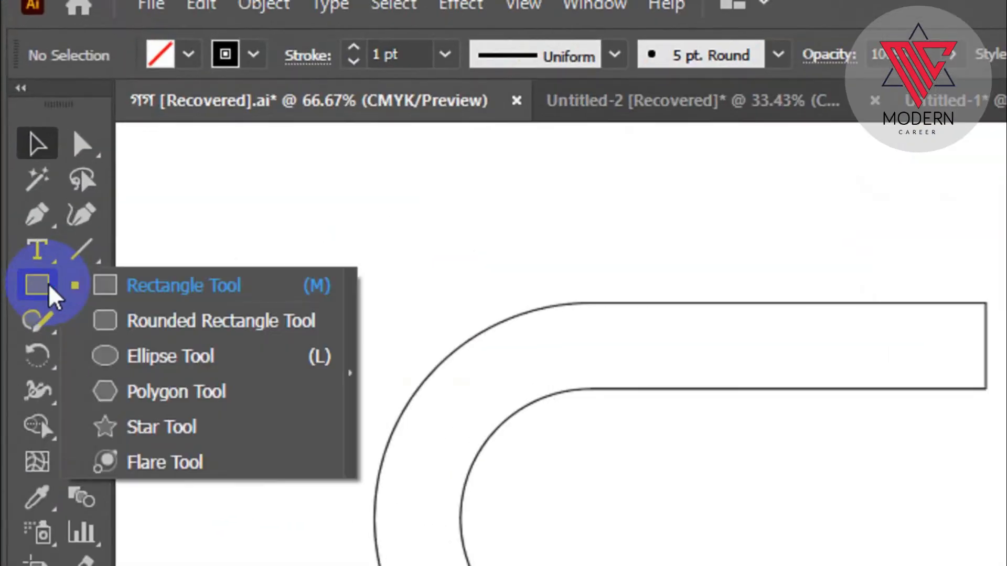
pyautogui.click(163, 358)
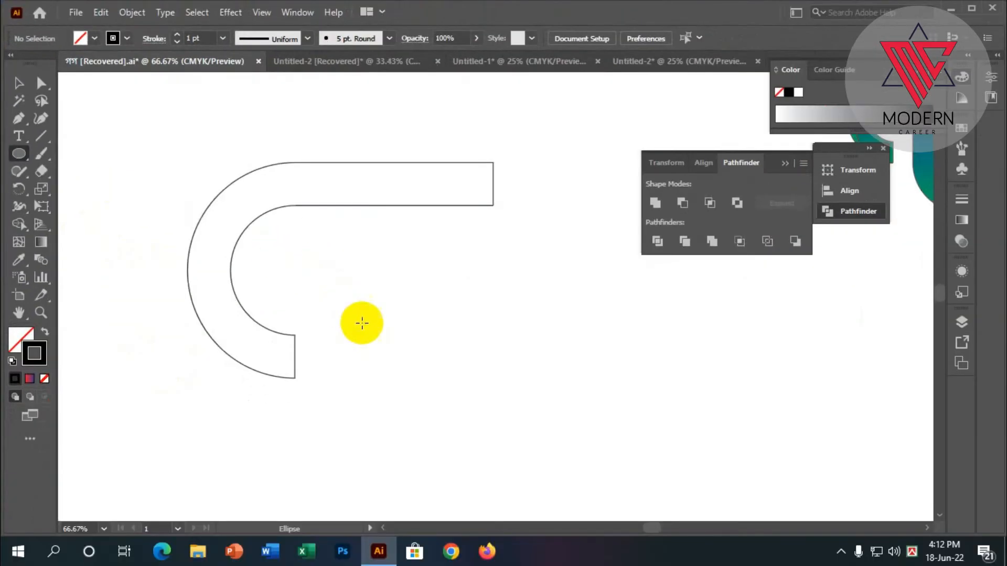
pyautogui.moveTo(323, 390); pyautogui.dragTo(289, 215)
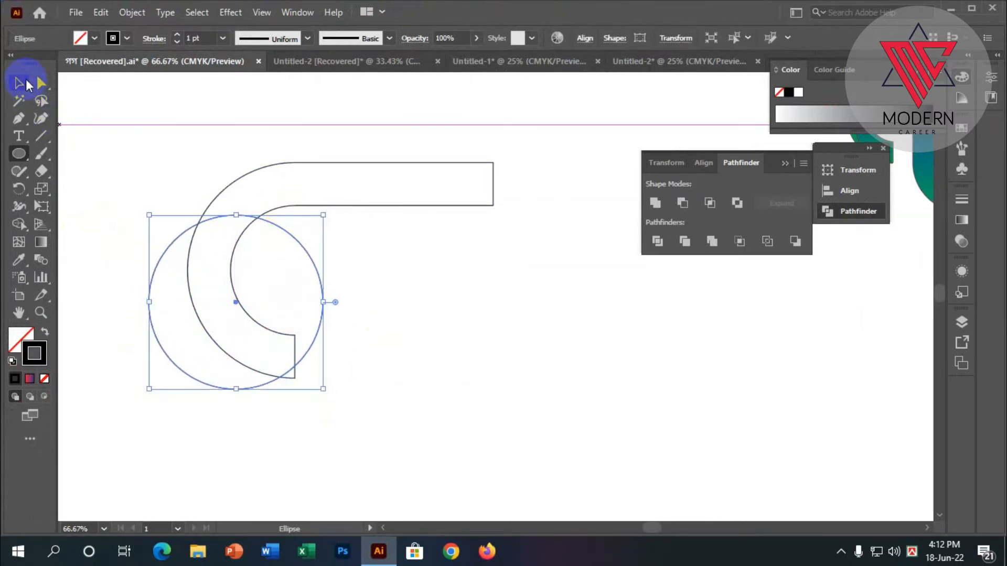
pyautogui.click(19, 83)
pyautogui.hotkey('ctrl', '+')
pyautogui.moveTo(223, 302); pyautogui.dragTo(323, 289)
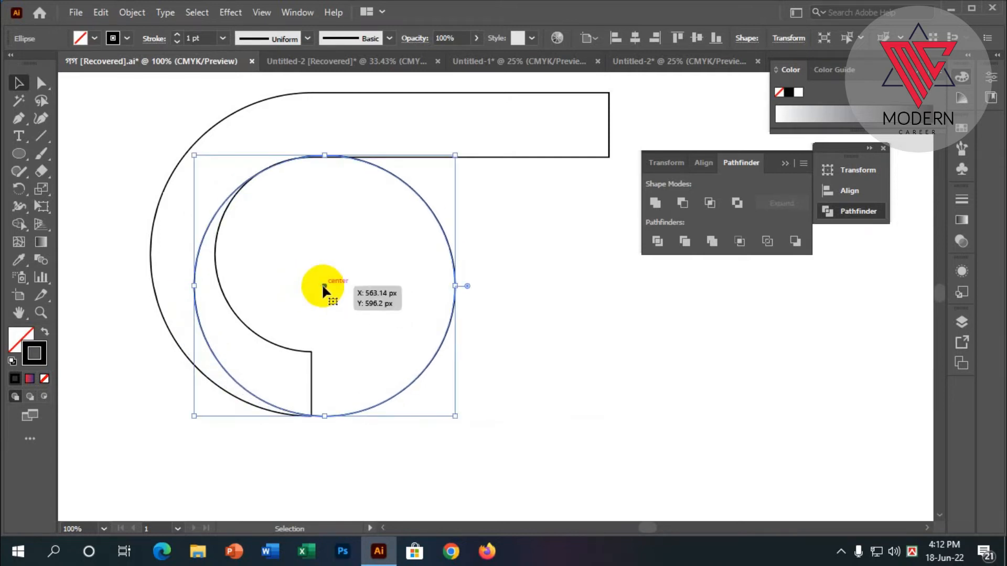
pyautogui.click(505, 332)
# Nudge the circle left until its centre lines up with the vertical edge at the hook's lower end
pyautogui.scroll(1, 265, 207)
pyautogui.scroll(1, 271, 194)
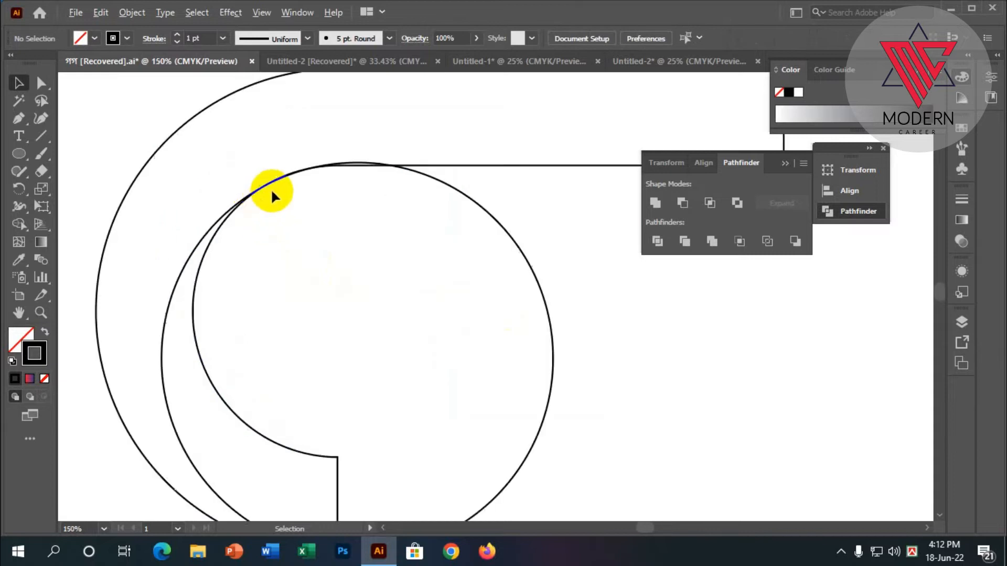
pyautogui.click(187, 260)
pyautogui.scroll(-3, 194, 272)
pyautogui.press('Left')
pyautogui.press('Left')
pyautogui.press('Left')
pyautogui.press('Left')
pyautogui.press('Left')
pyautogui.press('Left')
pyautogui.press('Left')
pyautogui.press('Left')
pyautogui.press('Left')
pyautogui.press('Left')
pyautogui.press('Left')
pyautogui.press('Left')
pyautogui.press('Left')
pyautogui.press('Left')
pyautogui.press('Left')
pyautogui.press('Left')
pyautogui.press('Left')
pyautogui.press('Left')
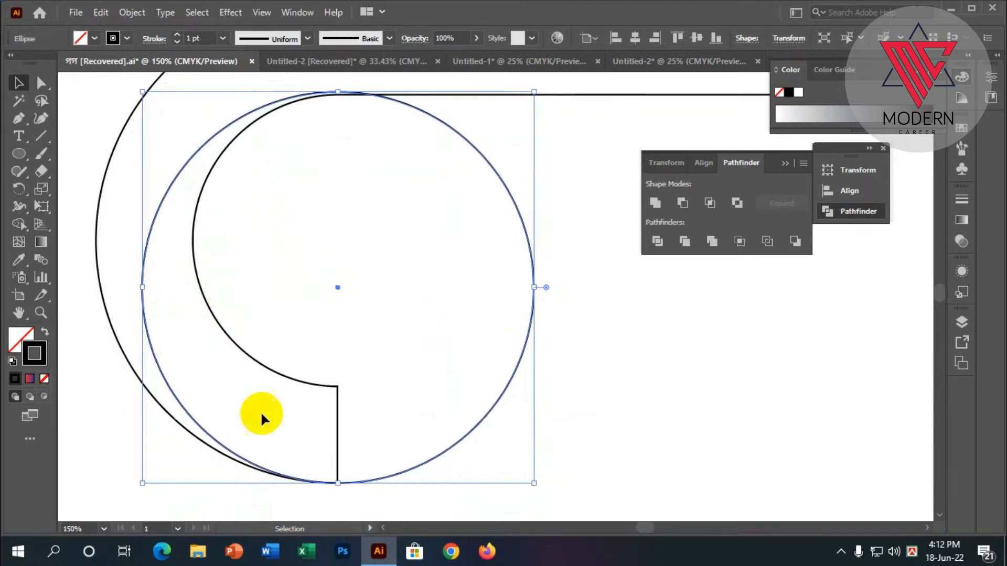
pyautogui.click(122, 441)
# Shrink the circle slightly from the top so it meets the inner edge of the hook's straight bar
pyautogui.scroll(3, 314, 273)
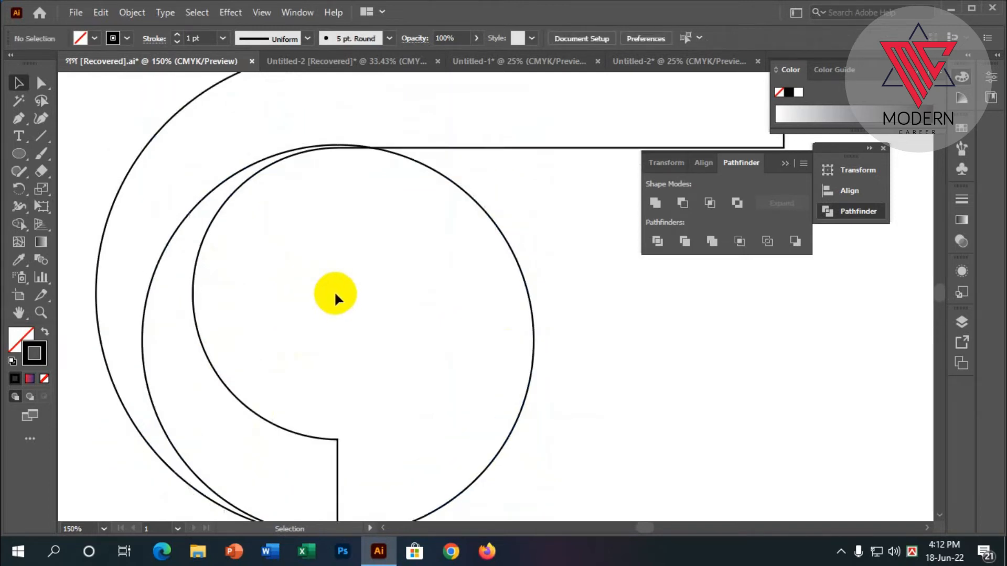
pyautogui.scroll(3, 317, 139)
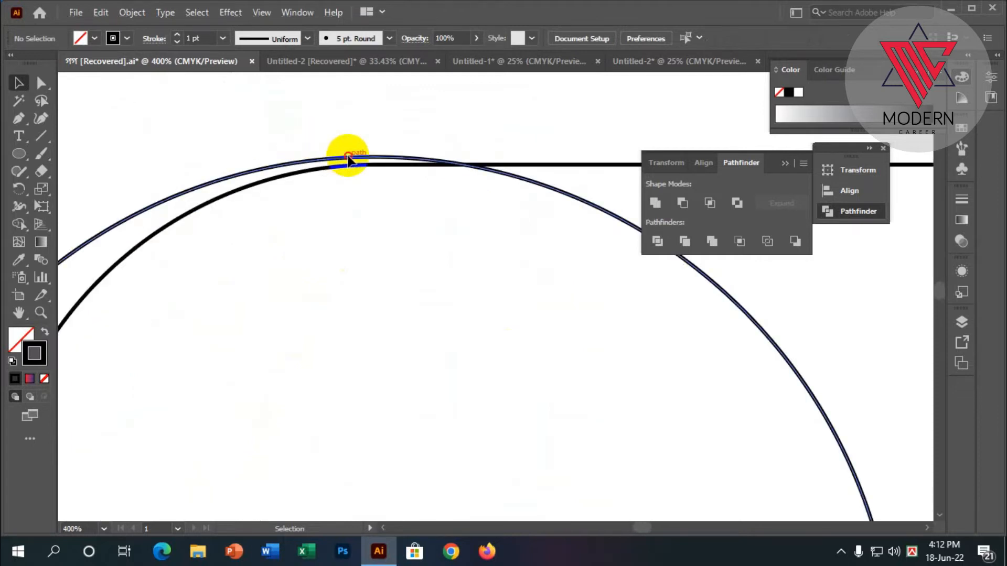
pyautogui.click(365, 156)
pyautogui.moveTo(374, 157); pyautogui.dragTo(375, 165)
pyautogui.scroll(-3, 375, 278)
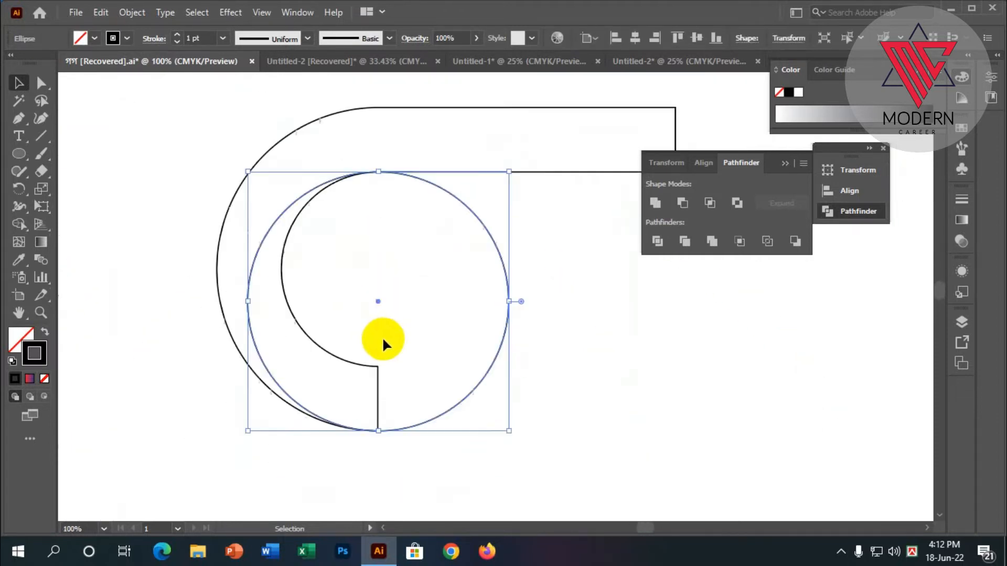
# Examine up close how the circle's edge lines up with the hook's lower end
pyautogui.scroll(3, 370, 404)
pyautogui.scroll(1, 368, 400)
pyautogui.click(378, 406)
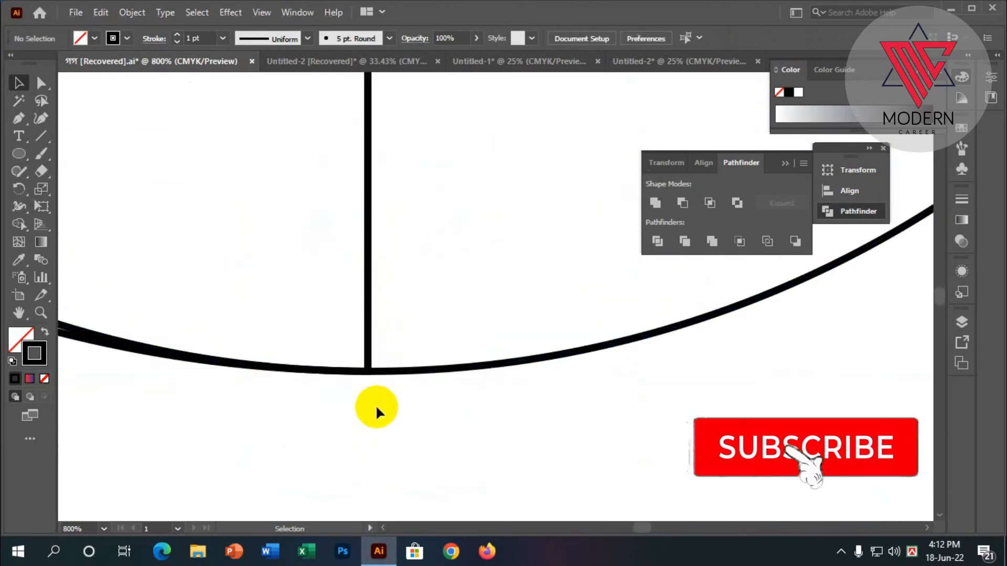
pyautogui.scroll(-5, 376, 405)
pyautogui.scroll(2, 382, 273)
pyautogui.scroll(2, 362, 179)
pyautogui.scroll(-2, 360, 197)
pyautogui.scroll(-1, 378, 272)
pyautogui.scroll(-1, 379, 272)
# Divide the hook along the circle's outline with Pathfinder and ungroup the resulting pieces
pyautogui.moveTo(484, 450); pyautogui.dragTo(212, 264)
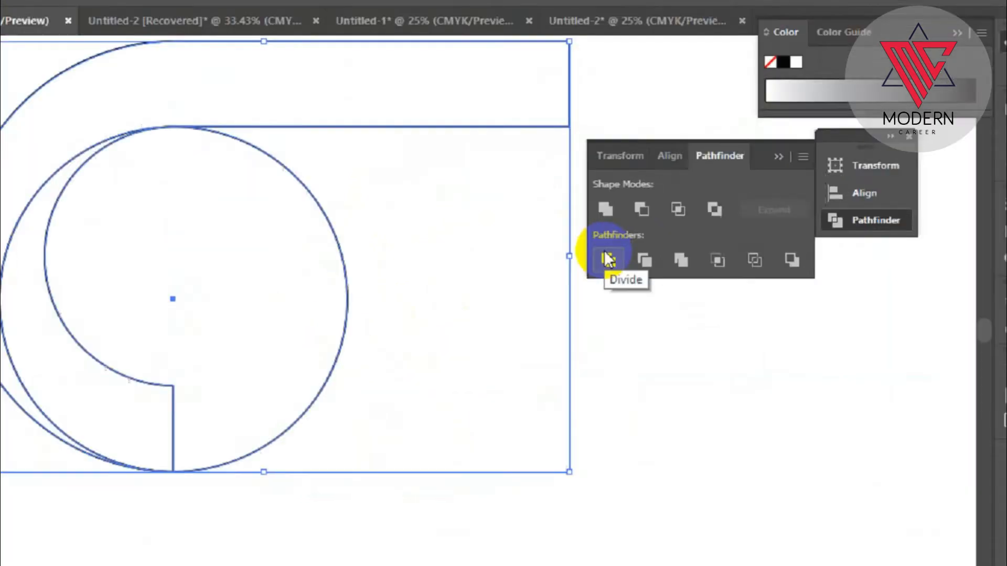
pyautogui.click(657, 240)
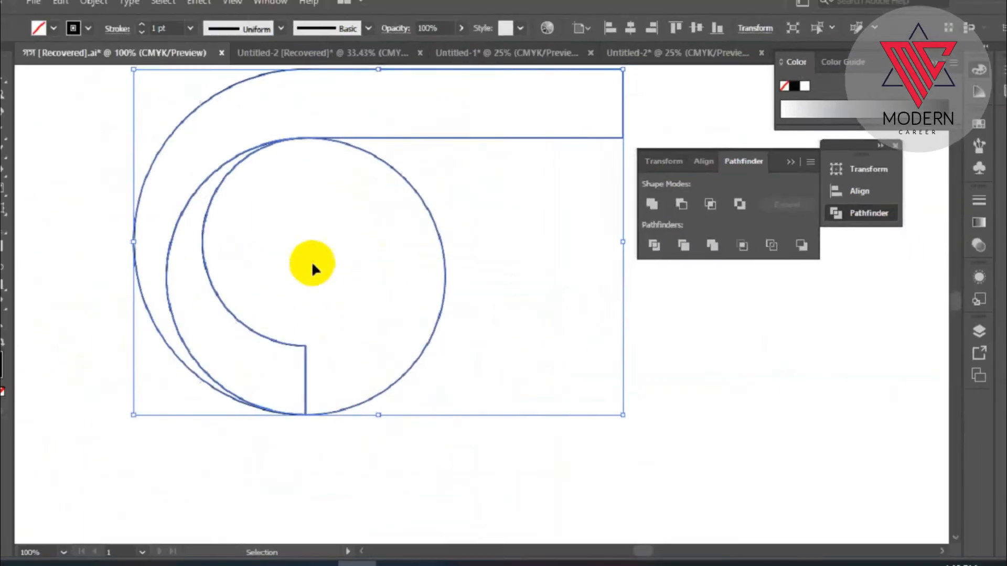
pyautogui.rightClick(340, 257)
pyautogui.click(381, 381)
pyautogui.click(412, 458)
# Delete the part of the circle that lies outside the hook
pyautogui.scroll(1, 525, 357)
pyautogui.click(397, 253)
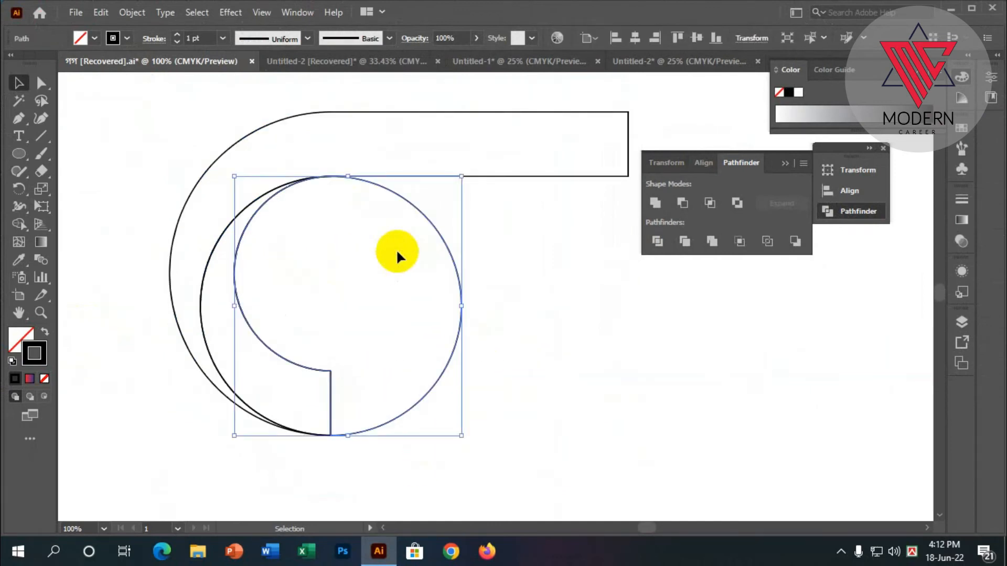
pyautogui.press('Delete')
pyautogui.scroll(-2, 329, 303)
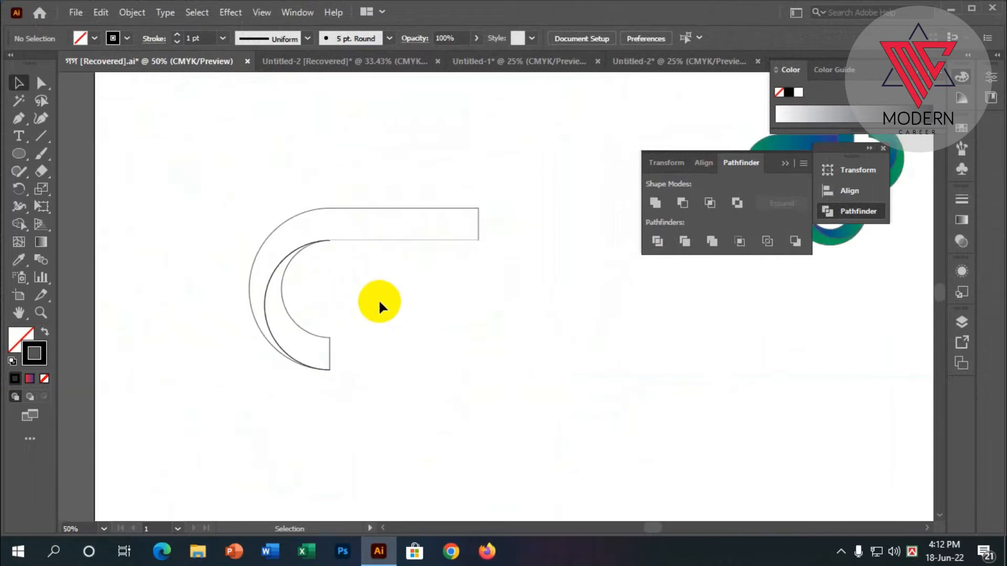
# Fill the hook's inner curved piece, ending at its lower tip, with the red-to-blue linear gradient
pyautogui.scroll(1, 349, 281)
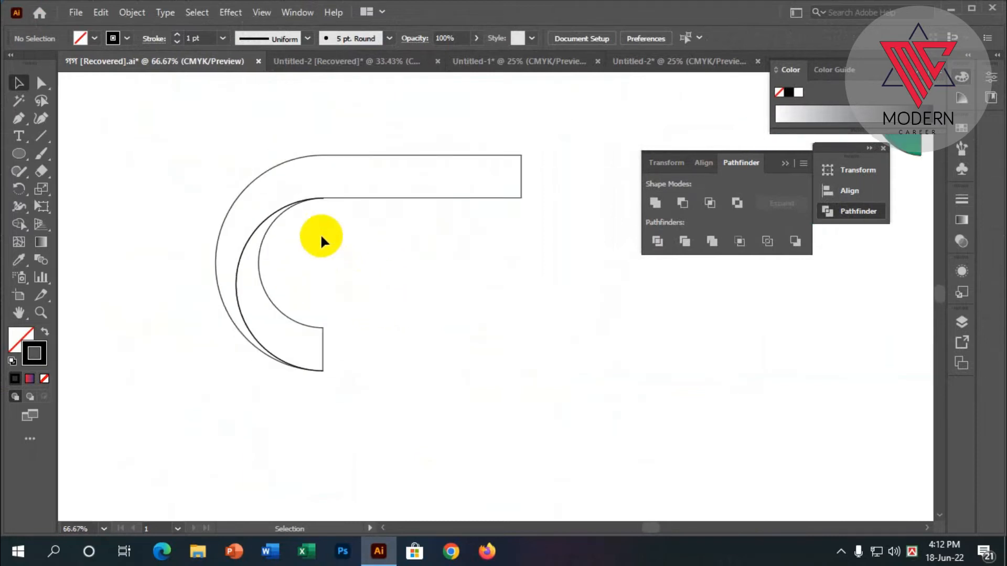
pyautogui.scroll(4, 323, 191)
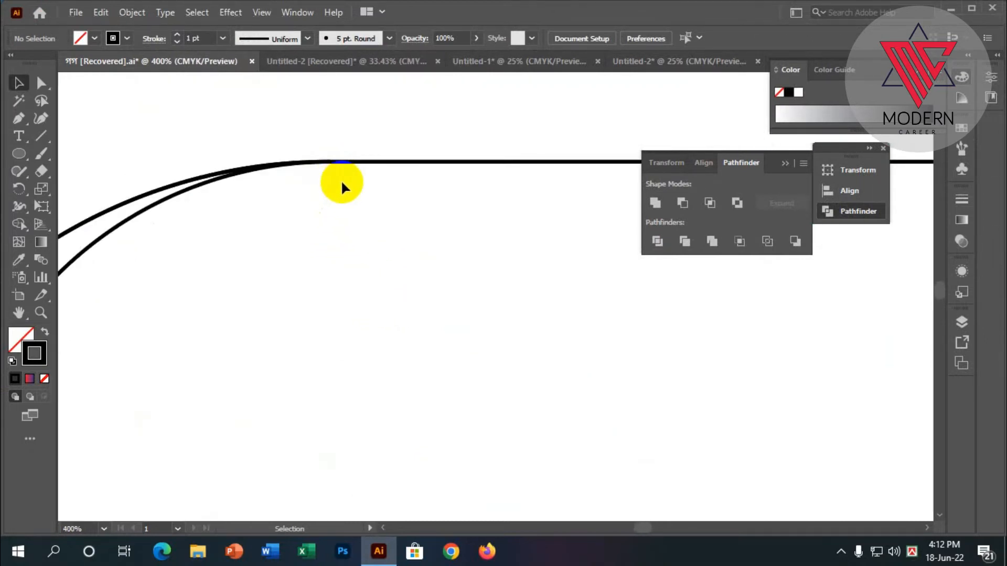
pyautogui.scroll(3, 324, 171)
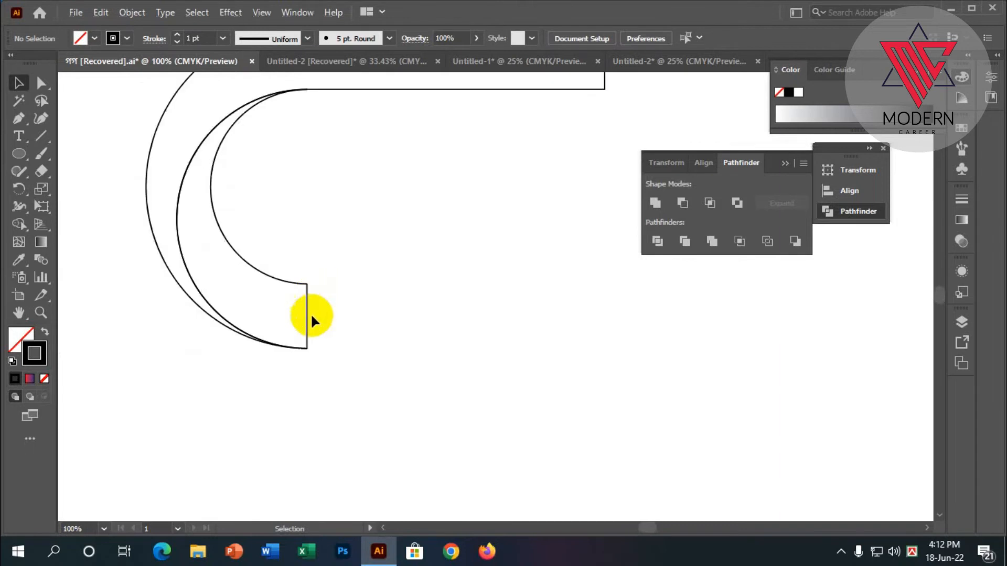
pyautogui.click(308, 315)
pyautogui.scroll(1, 277, 263)
pyautogui.scroll(1, 266, 265)
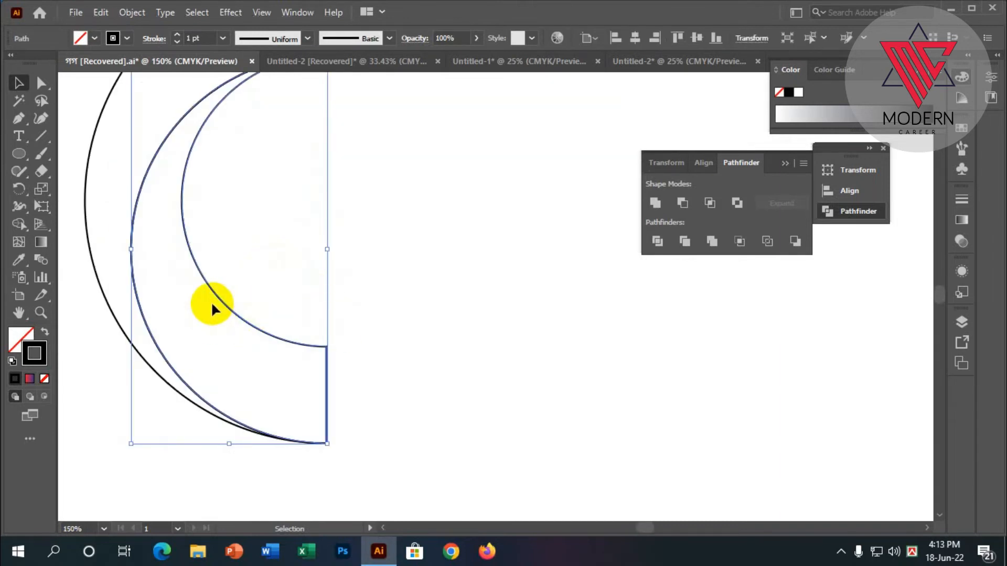
pyautogui.click(20, 339)
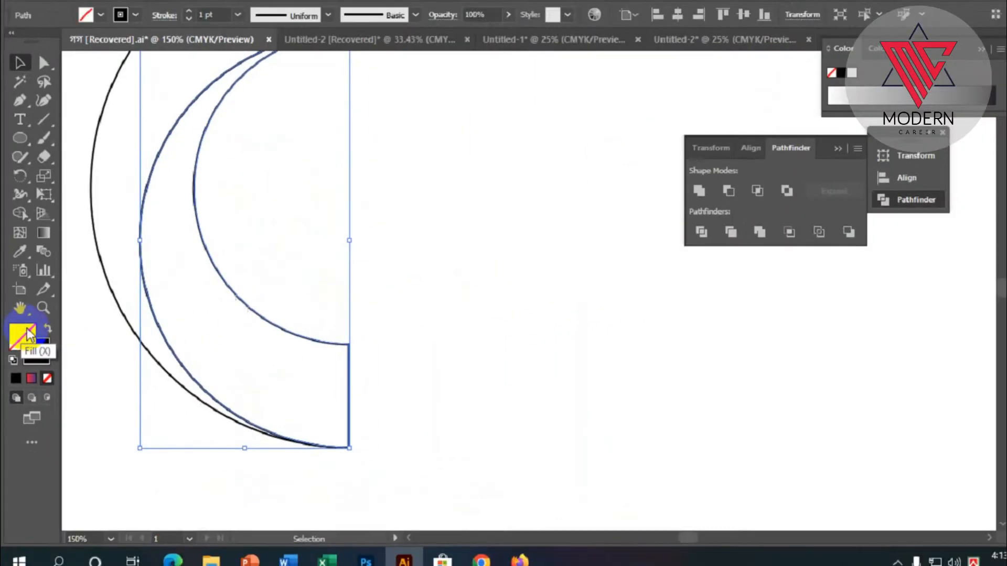
pyautogui.click(913, 198)
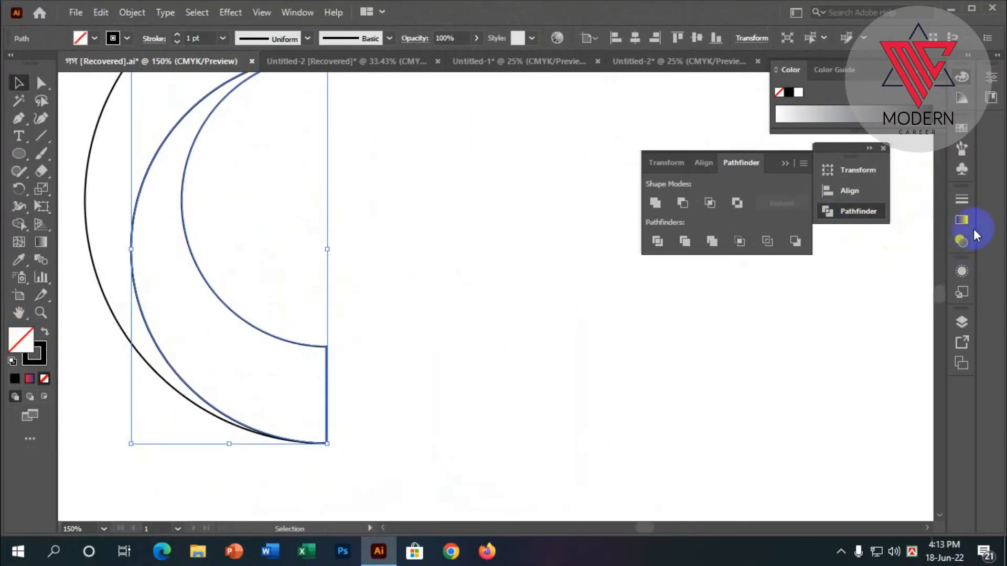
pyautogui.click(963, 223)
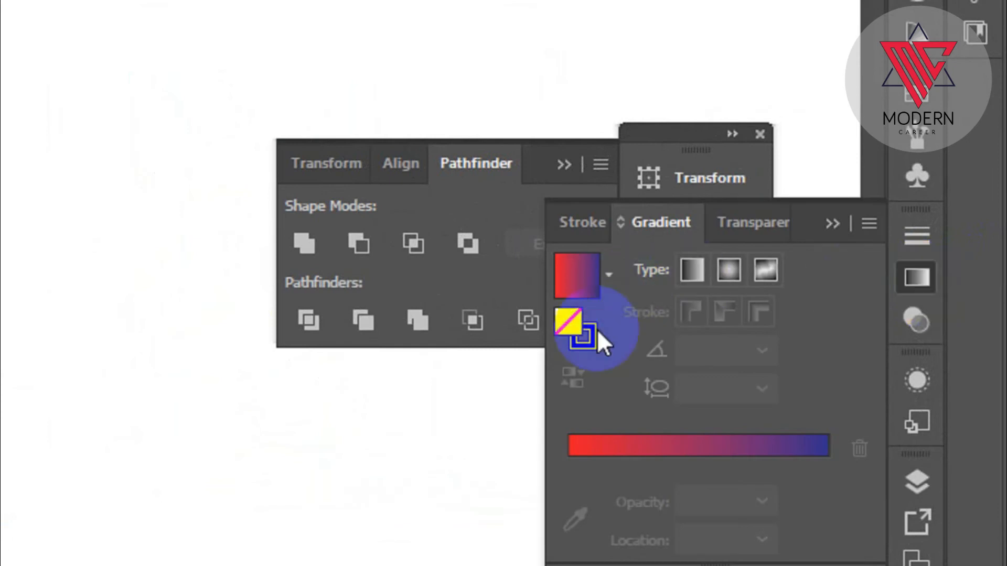
pyautogui.click(672, 440)
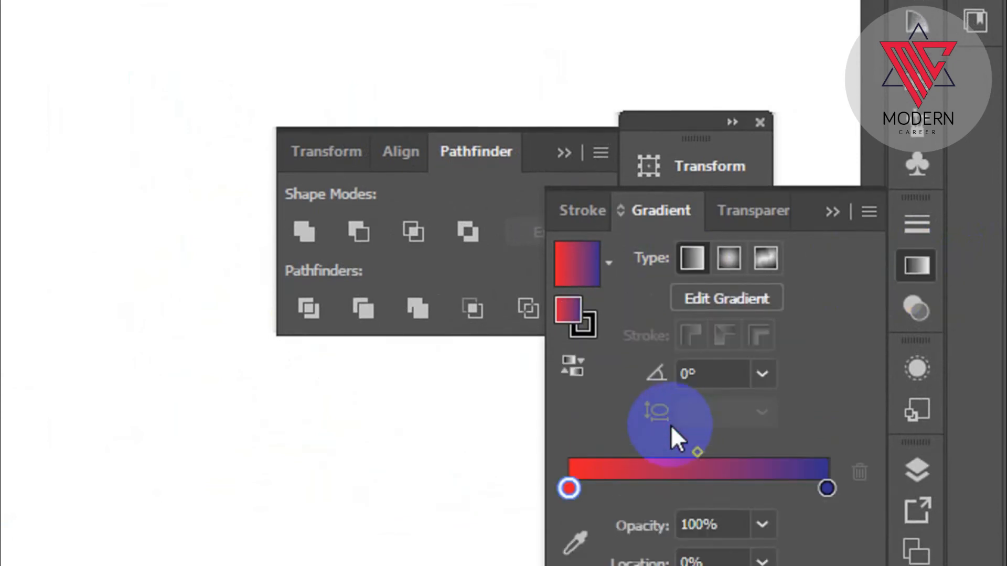
# Check the swatch colours assigned to the start and end stops of the inner piece's gradient
pyautogui.click(569, 488)
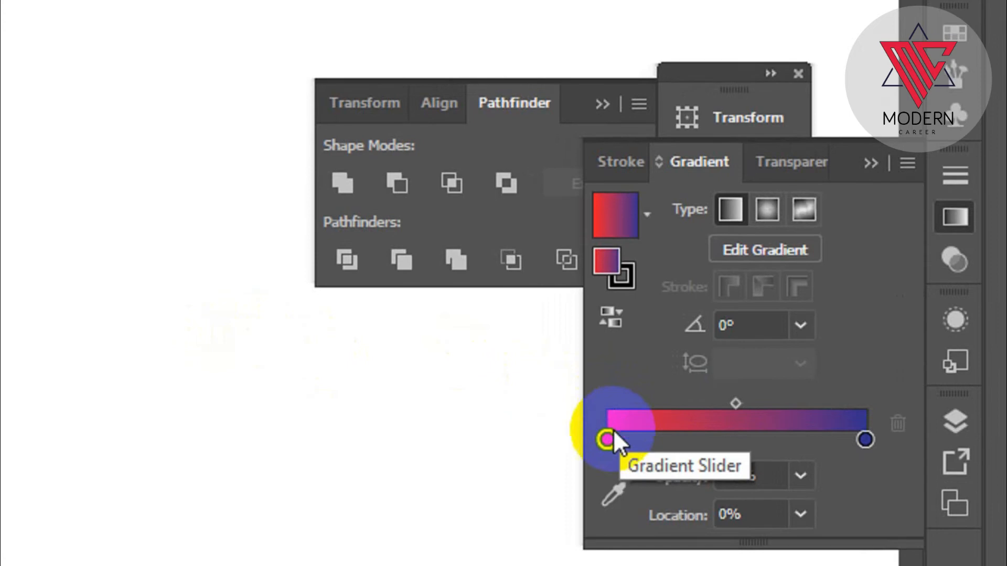
pyautogui.doubleClick(607, 438)
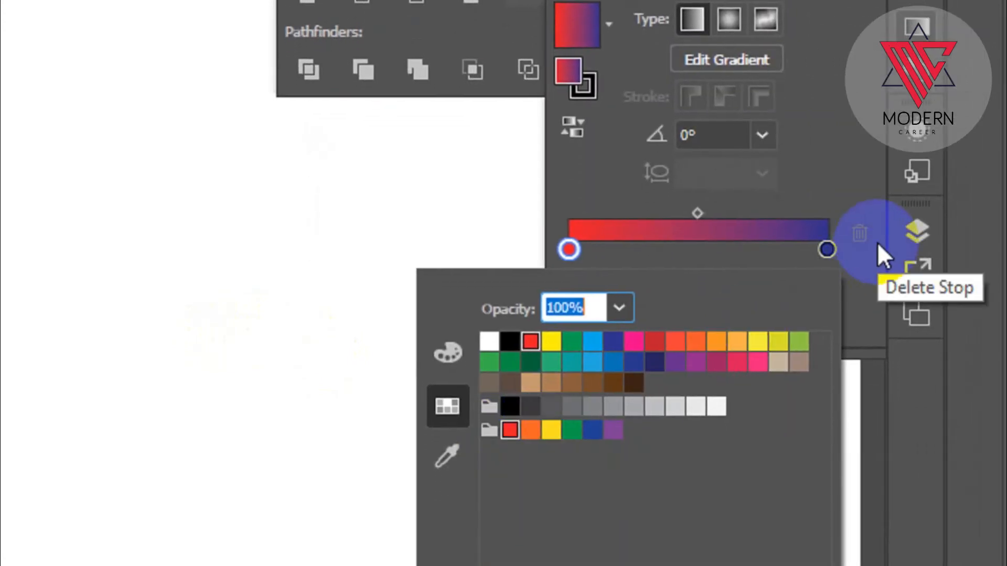
pyautogui.click(827, 250)
pyautogui.doubleClick(826, 250)
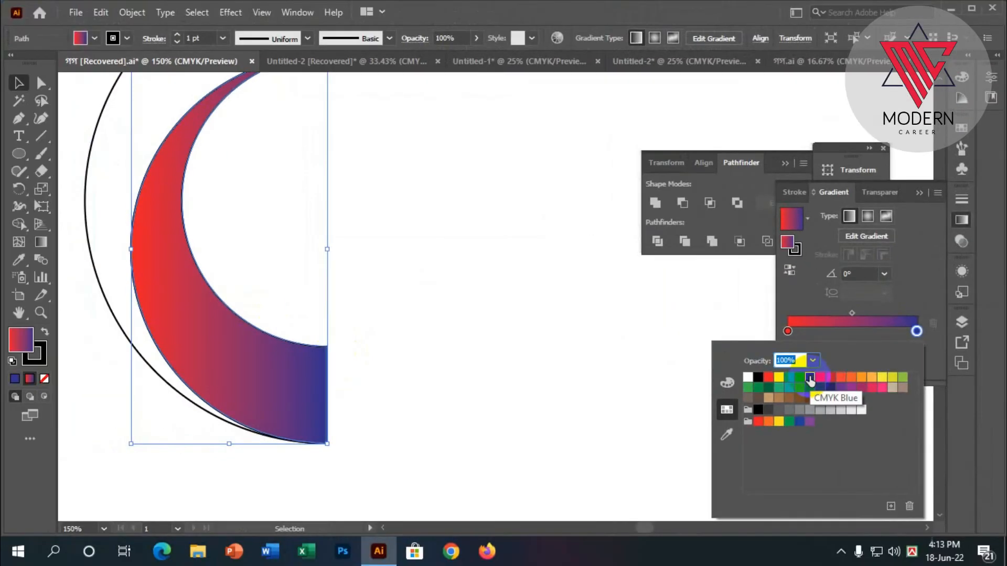
pyautogui.click(704, 318)
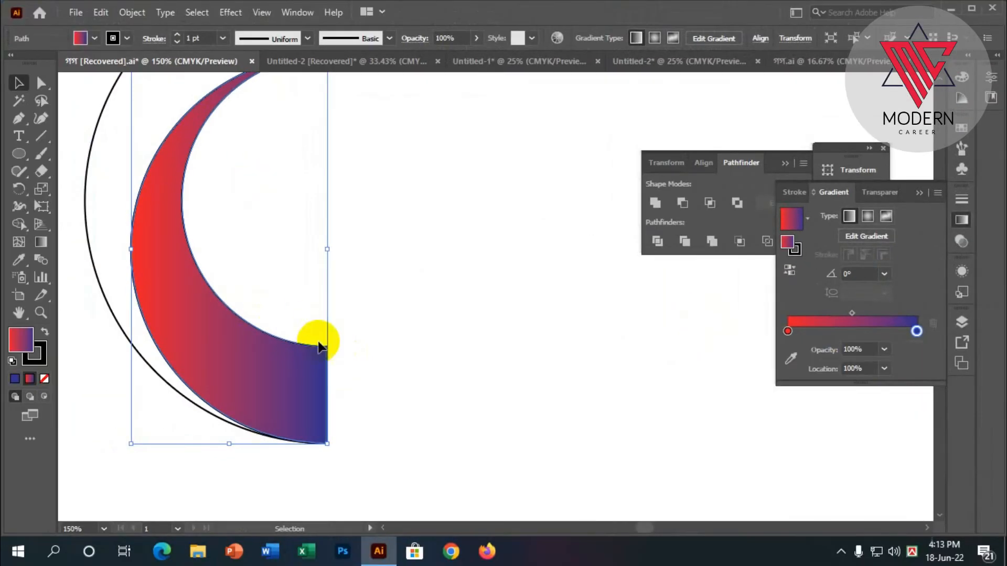
# Apply the White, Black gradient preset to the stroke of the hook's inner curved piece
pyautogui.click(44, 356)
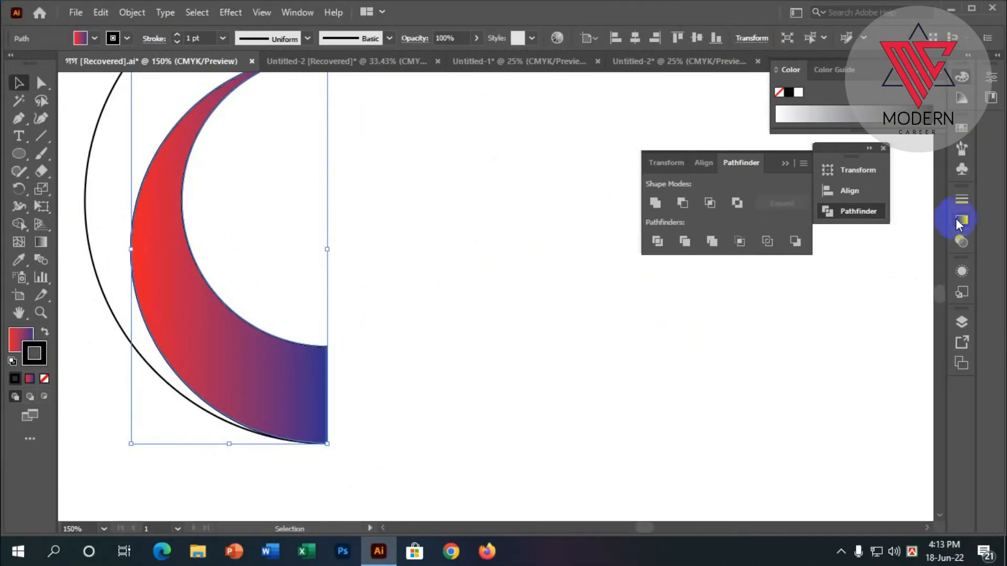
pyautogui.click(963, 219)
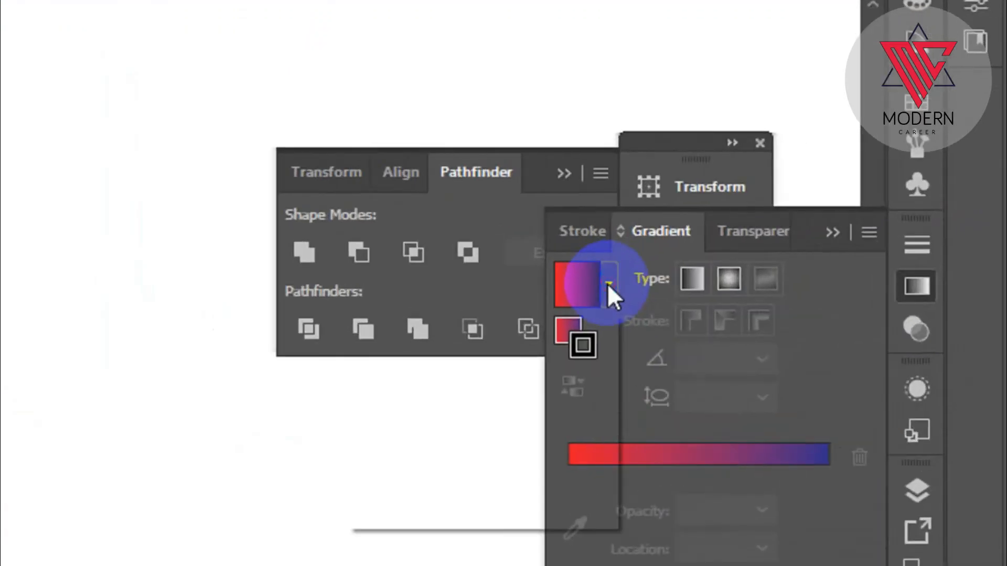
pyautogui.click(808, 219)
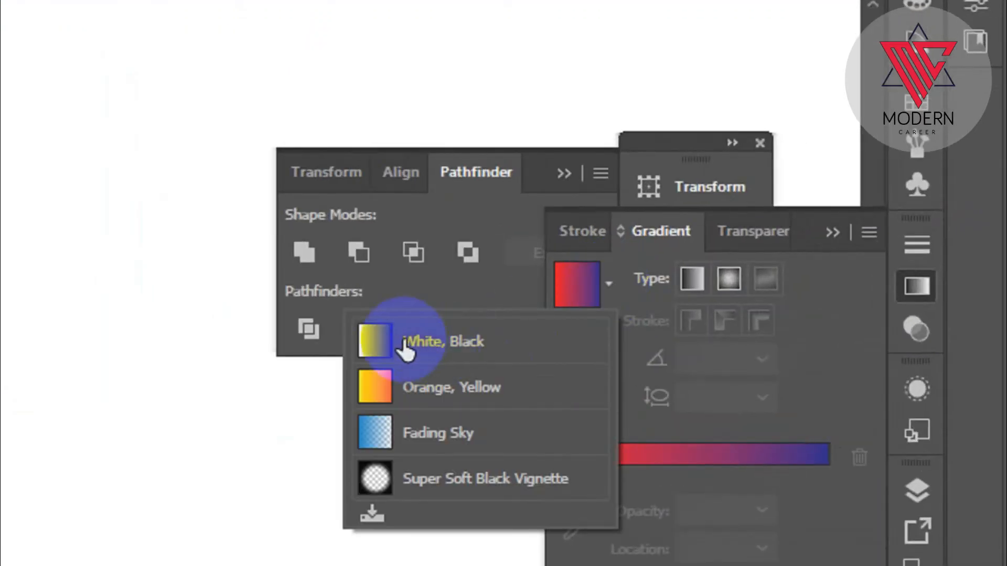
pyautogui.click(418, 342)
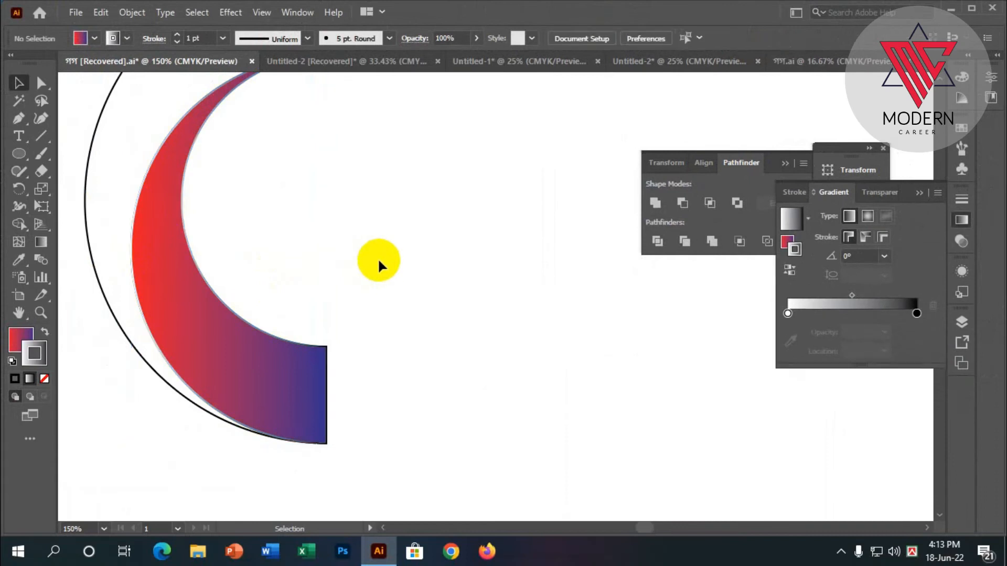
# Copy the inner piece's gradient fill and stroke onto the outer hook piece with the Eyedropper
pyautogui.scroll(-2, 377, 257)
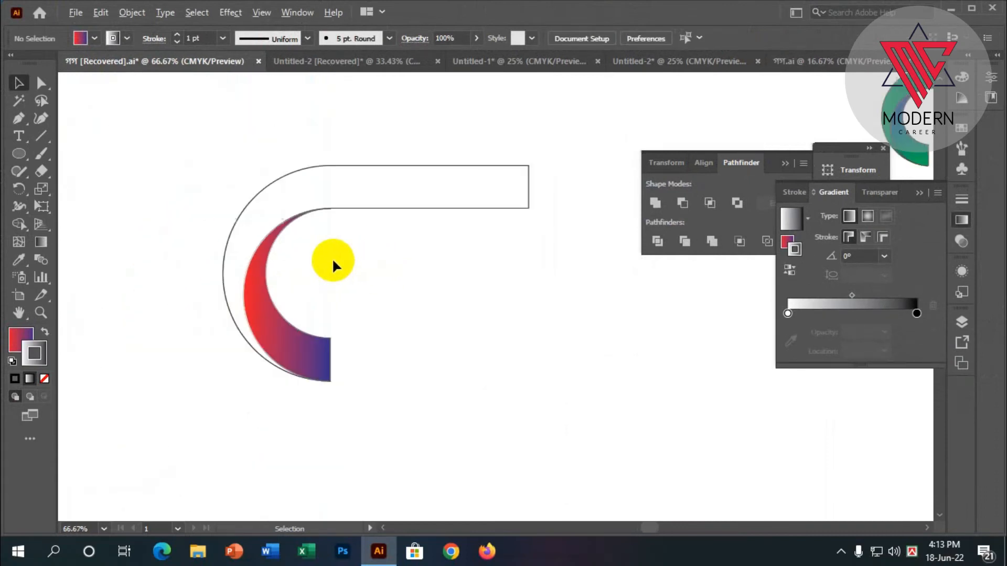
pyautogui.click(428, 165)
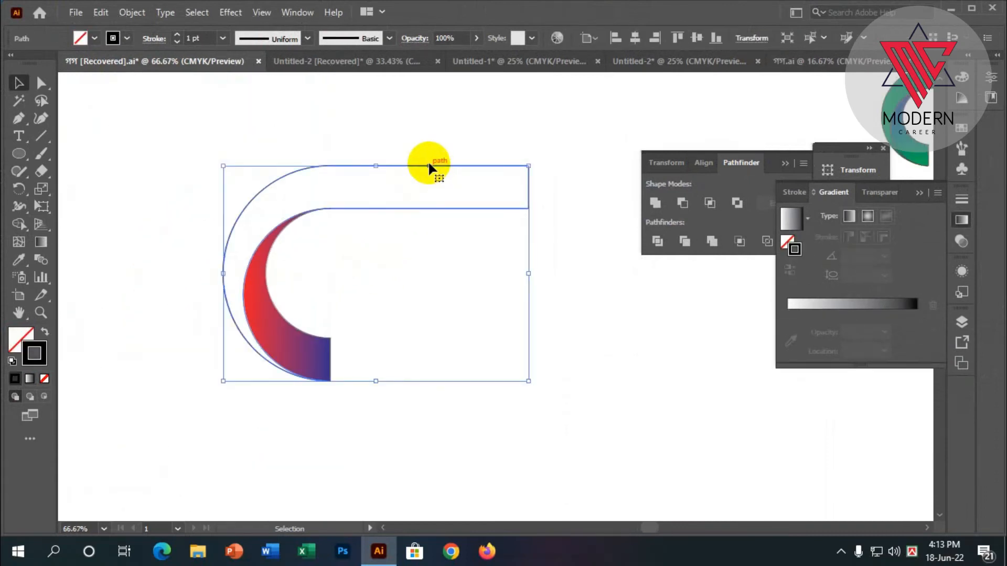
pyautogui.click(19, 262)
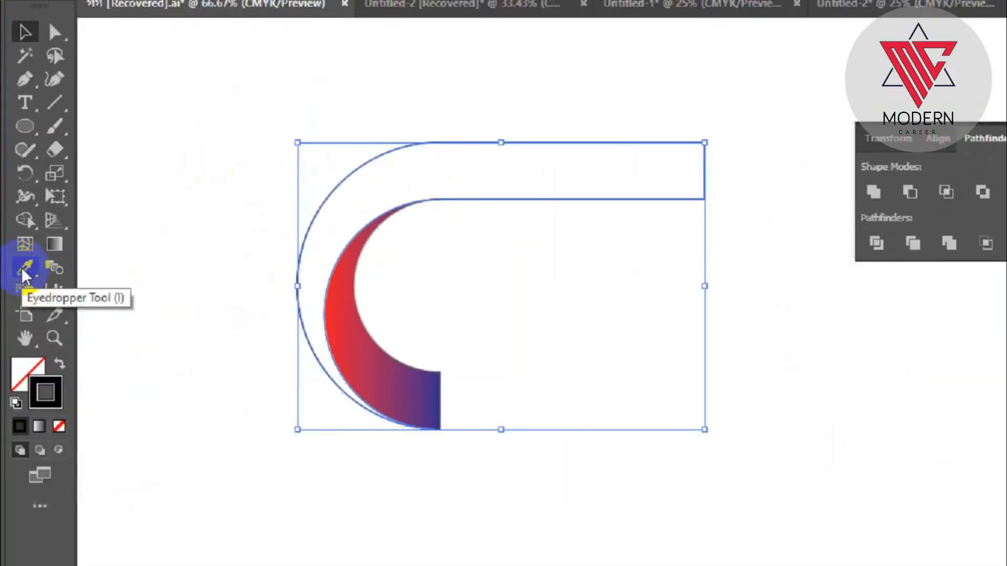
pyautogui.click(22, 270)
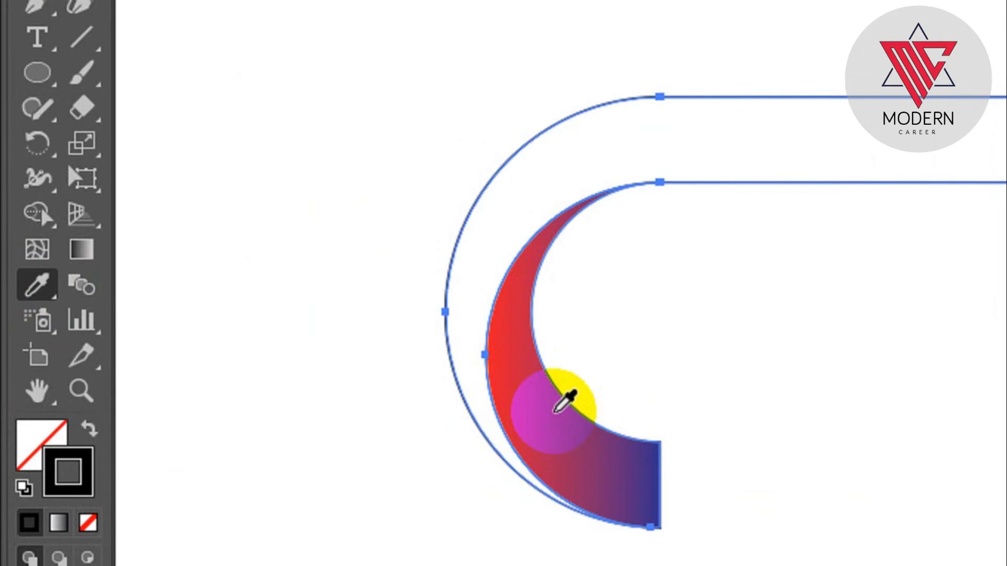
pyautogui.click(557, 411)
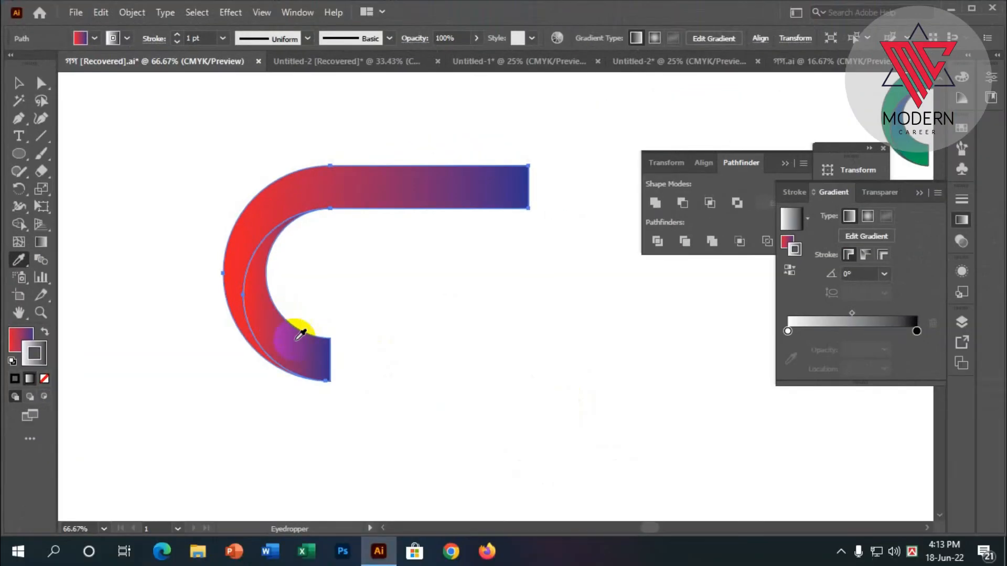
pyautogui.scroll(1, 294, 320)
pyautogui.click(18, 82)
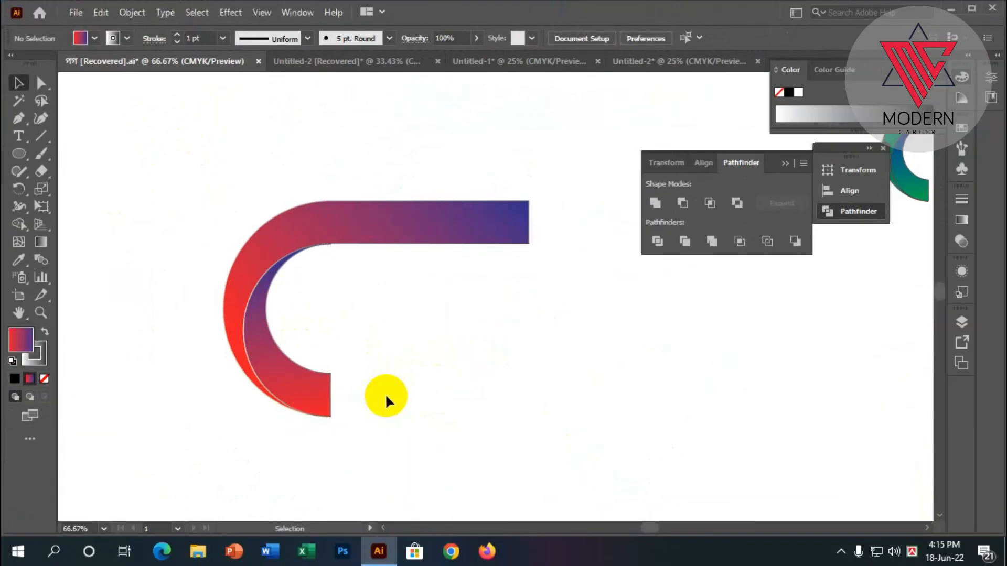
# Group the outer hook piece and the inner curved piece
pyautogui.moveTo(440, 453); pyautogui.dragTo(179, 148)
pyautogui.hotkey('ctrl', 'g')
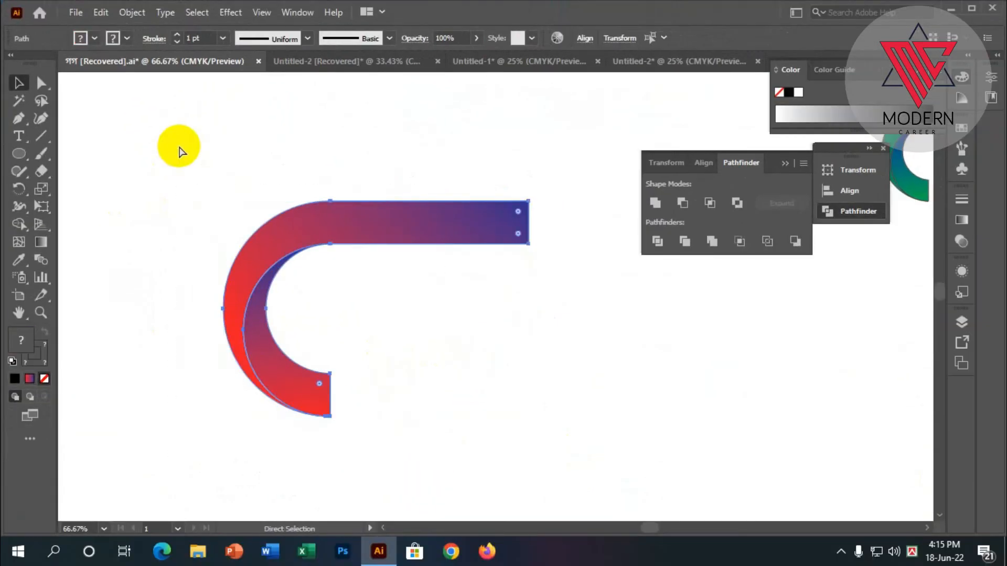
pyautogui.scroll(-2, 217, 225)
pyautogui.scroll(-1, 213, 225)
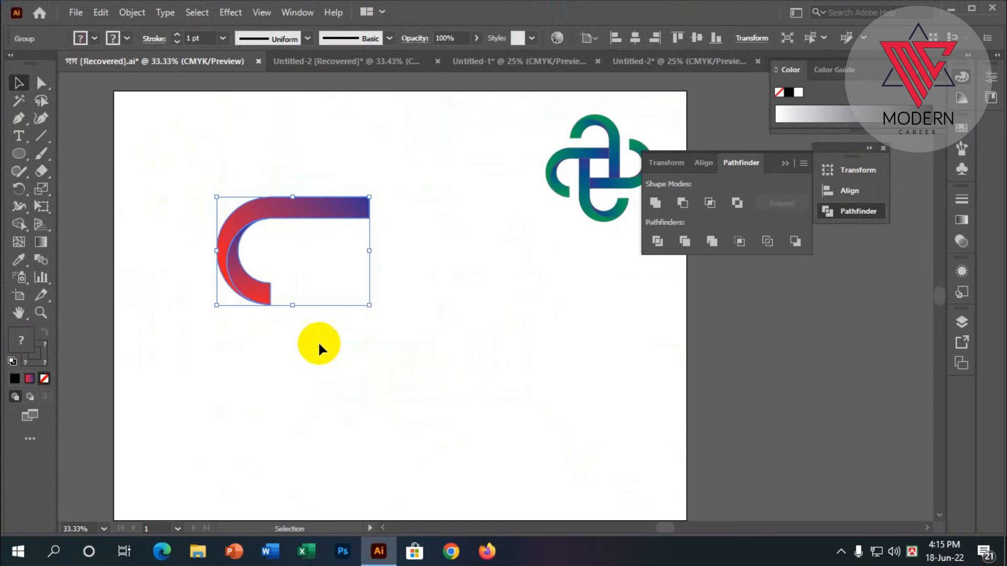
pyautogui.scroll(1, 225, 241)
pyautogui.scroll(1, 299, 267)
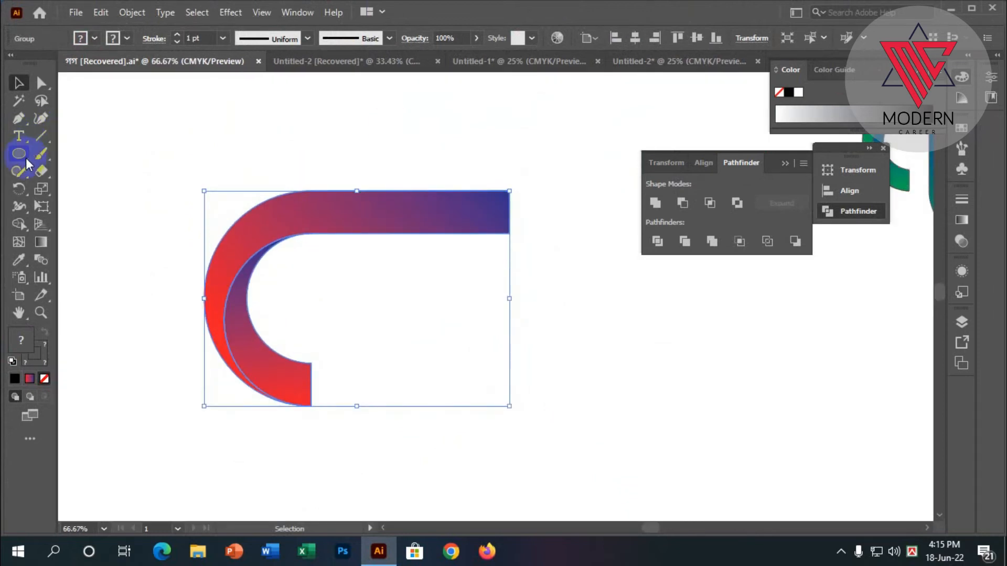
# Shorten the hook's straight bar by nudging the two anchor points of its free end 20 steps to the left
pyautogui.click(197, 179)
pyautogui.press('a')
pyautogui.moveTo(523, 265); pyautogui.dragTo(488, 175)
pyautogui.press('Left')
pyautogui.press('Left')
pyautogui.press('Left')
pyautogui.press('Left')
pyautogui.press('Left')
pyautogui.press('Left')
pyautogui.press('Left')
pyautogui.press('Left')
pyautogui.press('Left')
pyautogui.press('Left')
pyautogui.press('Left')
pyautogui.press('Left')
pyautogui.press('Left')
pyautogui.press('Left')
pyautogui.press('Left')
pyautogui.press('Left')
pyautogui.press('Left')
pyautogui.press('Left')
pyautogui.press('Left')
pyautogui.press('Left')
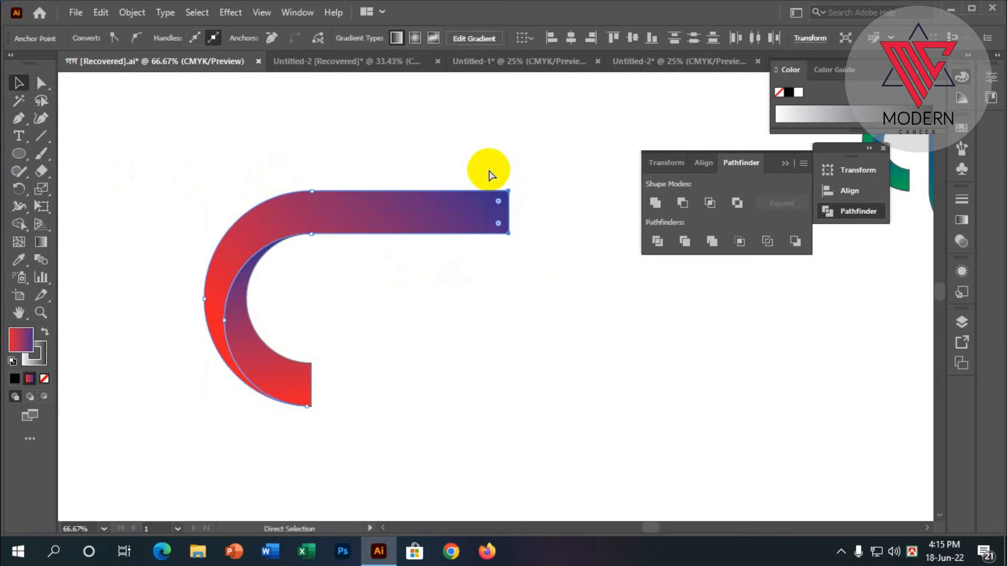
pyautogui.press('v')
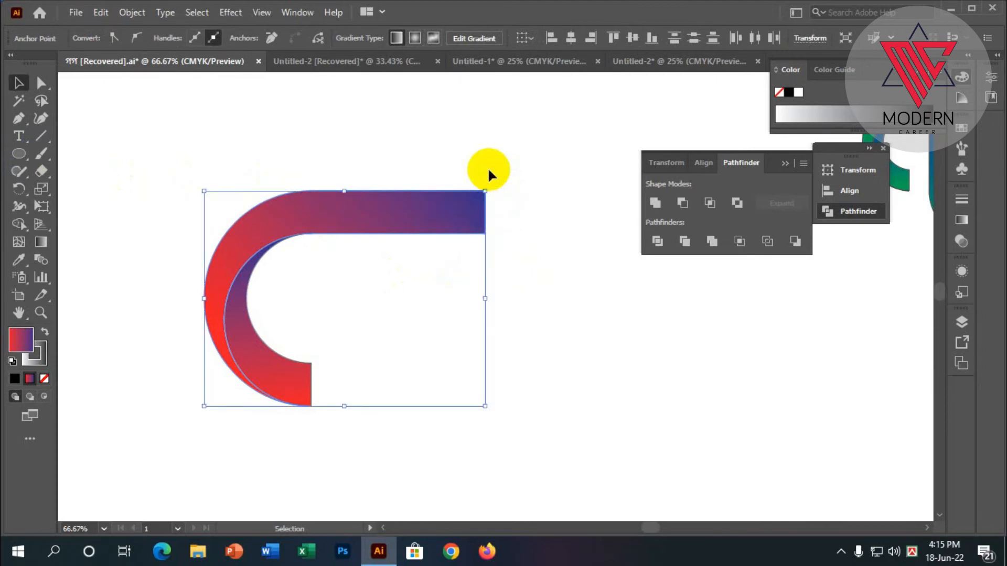
pyautogui.click(492, 262)
# Draw a square directly below the free end of the bar, about twice as tall as the bar is thick
pyautogui.scroll(1, 407, 266)
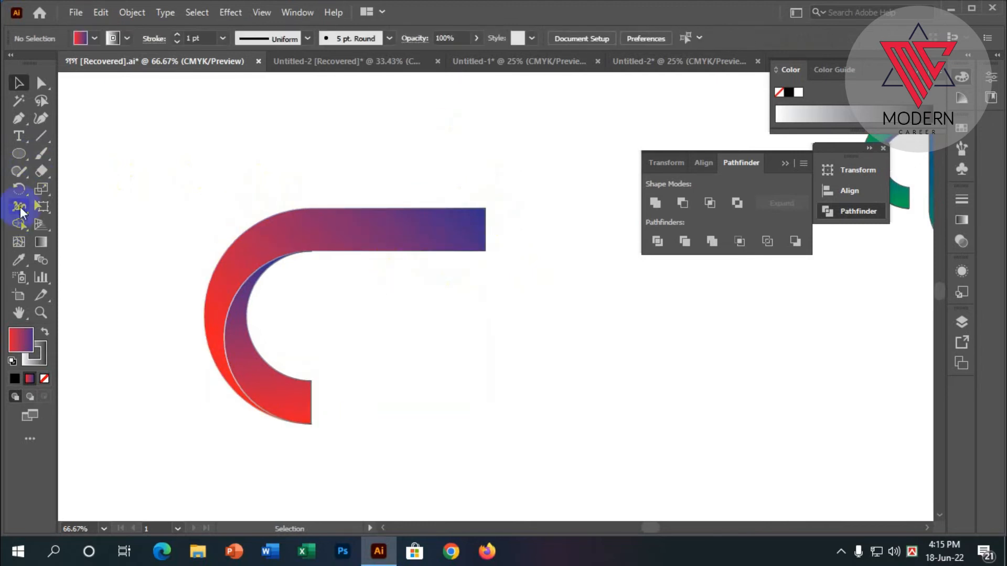
pyautogui.click(19, 154)
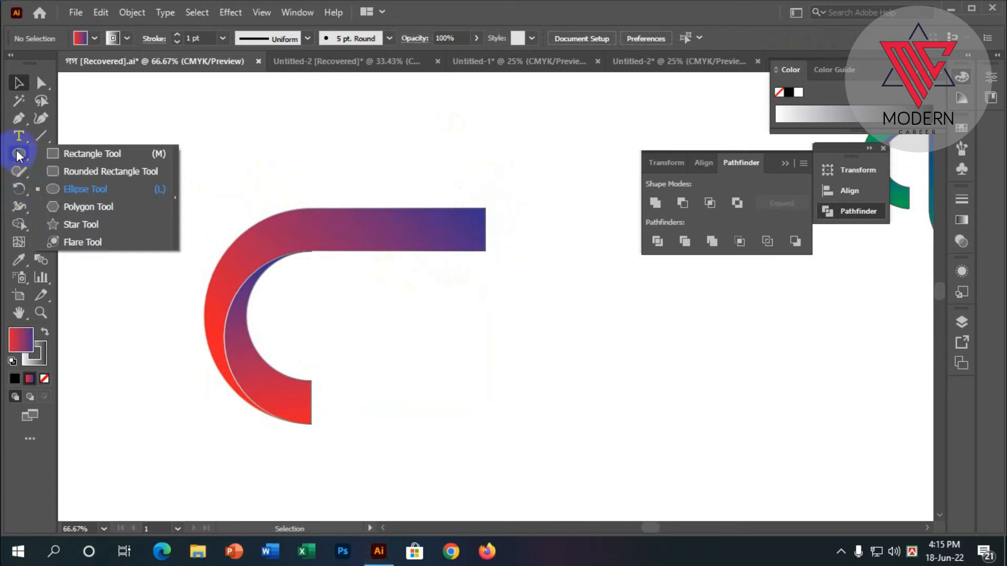
pyautogui.click(58, 154)
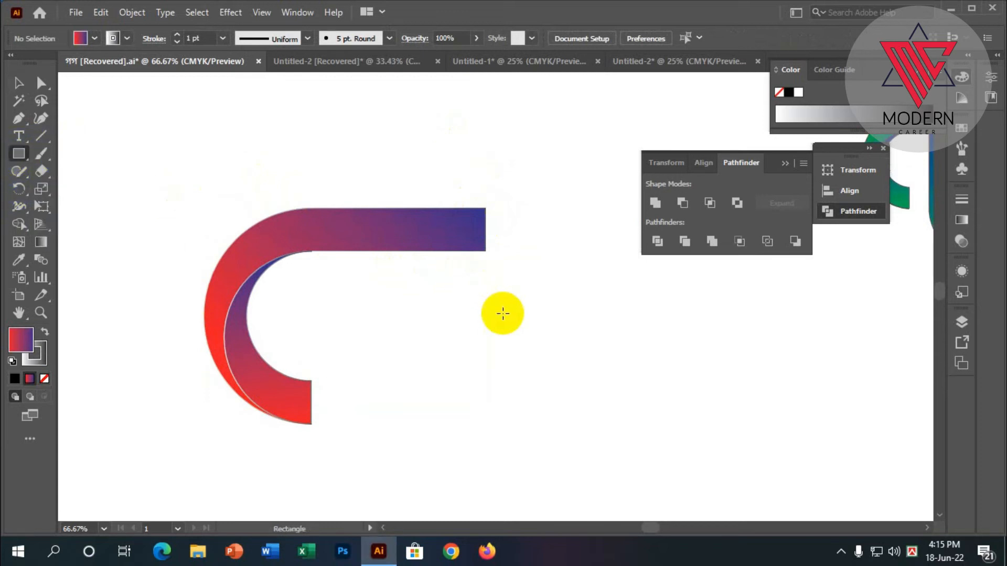
pyautogui.moveTo(485, 297); pyautogui.dragTo(441, 297)
pyautogui.click(19, 83)
pyautogui.click(549, 328)
# Move the square up so its upper right corner meets the lower right corner of the bar
pyautogui.scroll(4, 462, 267)
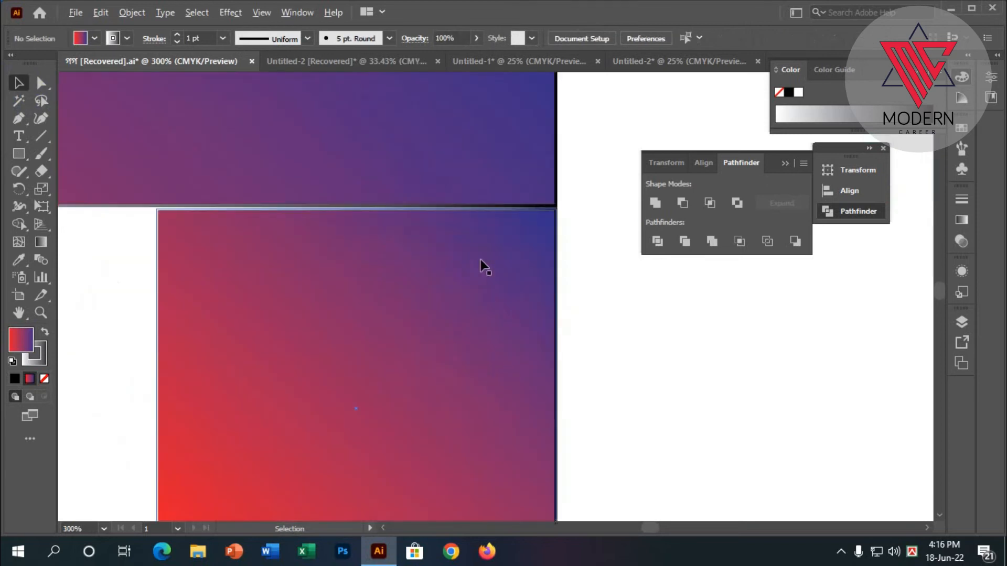
pyautogui.scroll(2, 135, 199)
pyautogui.moveTo(257, 283); pyautogui.dragTo(279, 294)
pyautogui.scroll(-2, 248, 326)
pyautogui.scroll(-1, 381, 321)
pyautogui.scroll(3, 485, 282)
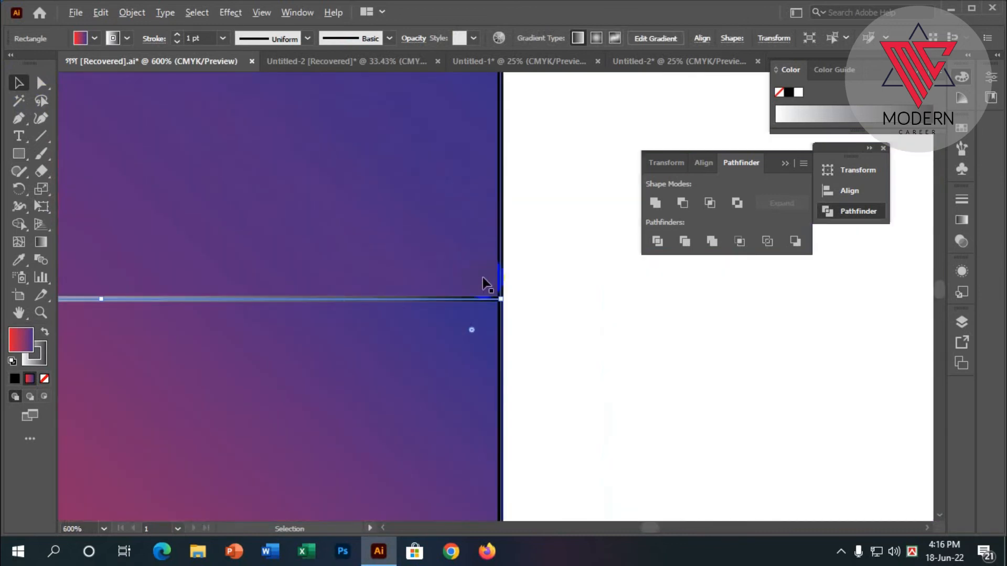
pyautogui.click(549, 317)
pyautogui.scroll(2, 527, 311)
pyautogui.scroll(-6, 475, 298)
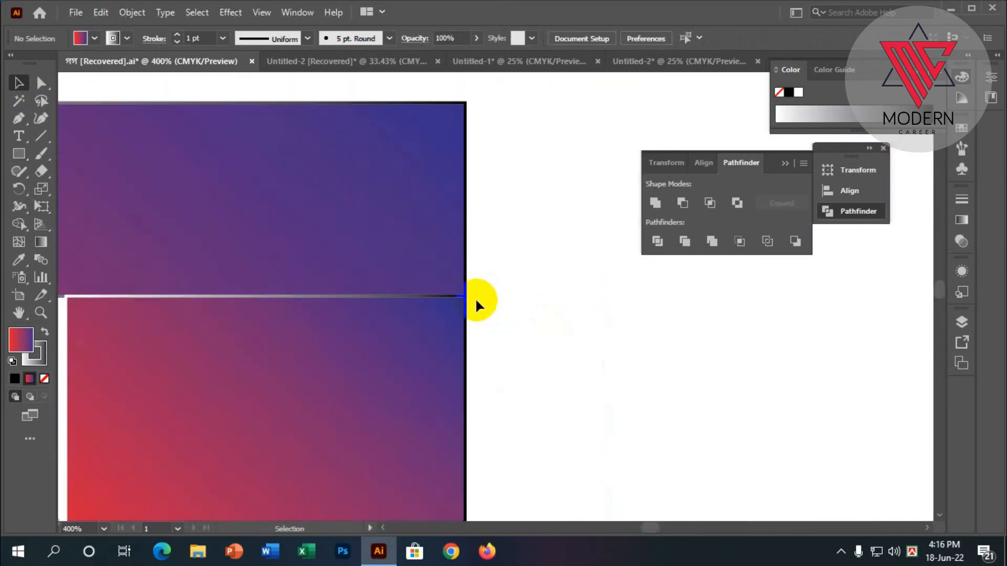
pyautogui.scroll(-1, 464, 342)
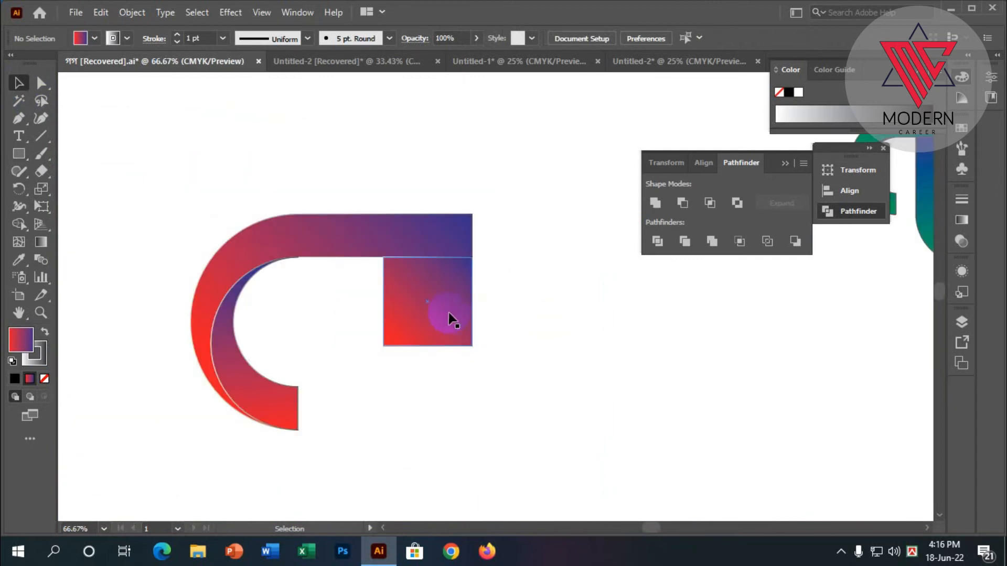
# Fill the square below the bar with the White, Black gradient preset
pyautogui.click(427, 306)
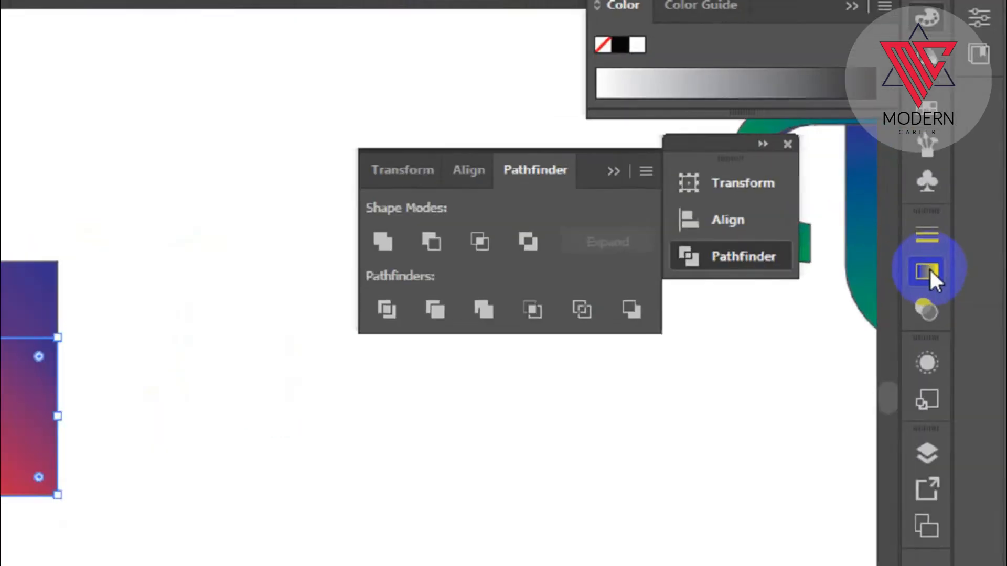
pyautogui.click(963, 220)
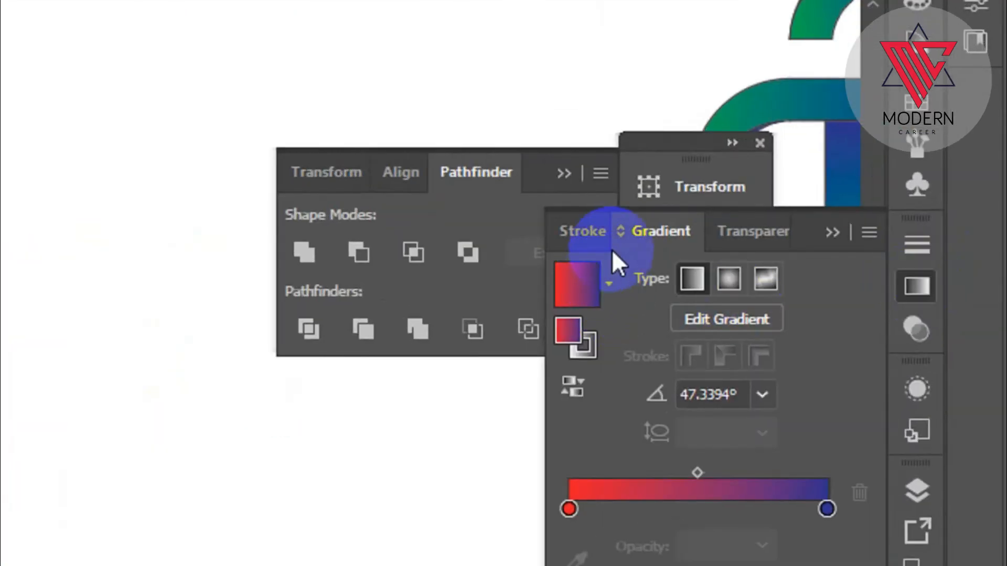
pyautogui.click(604, 288)
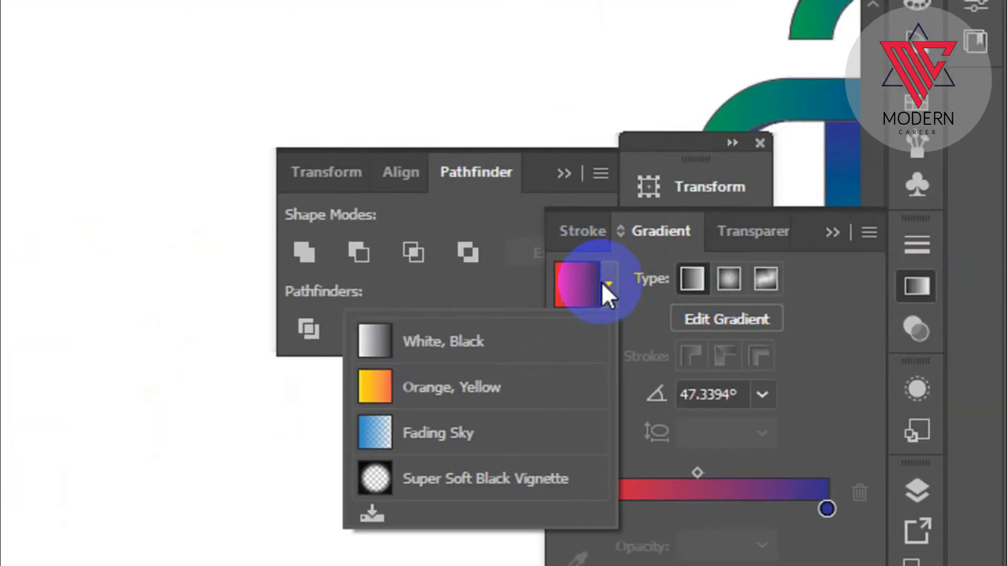
pyautogui.click(386, 343)
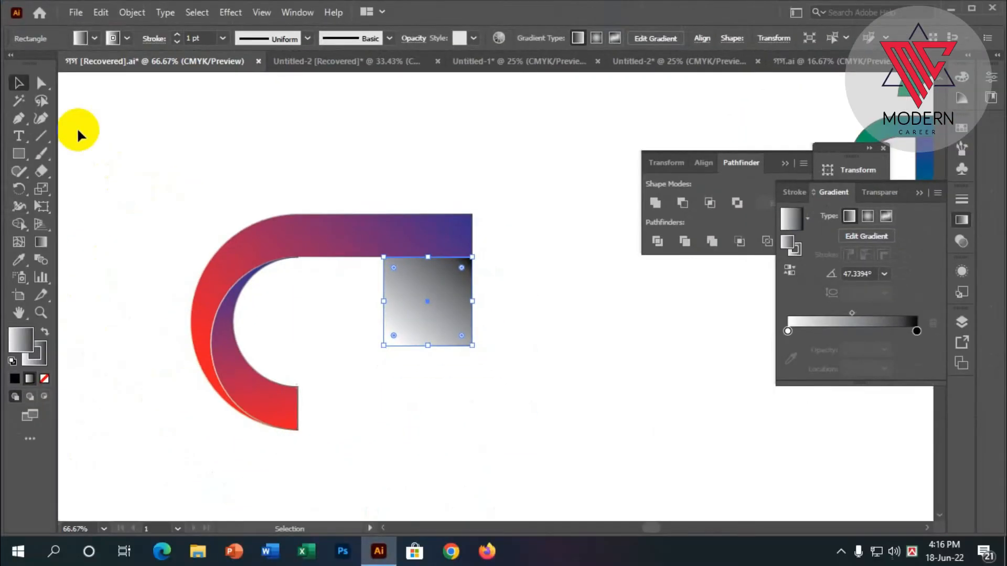
pyautogui.click(359, 296)
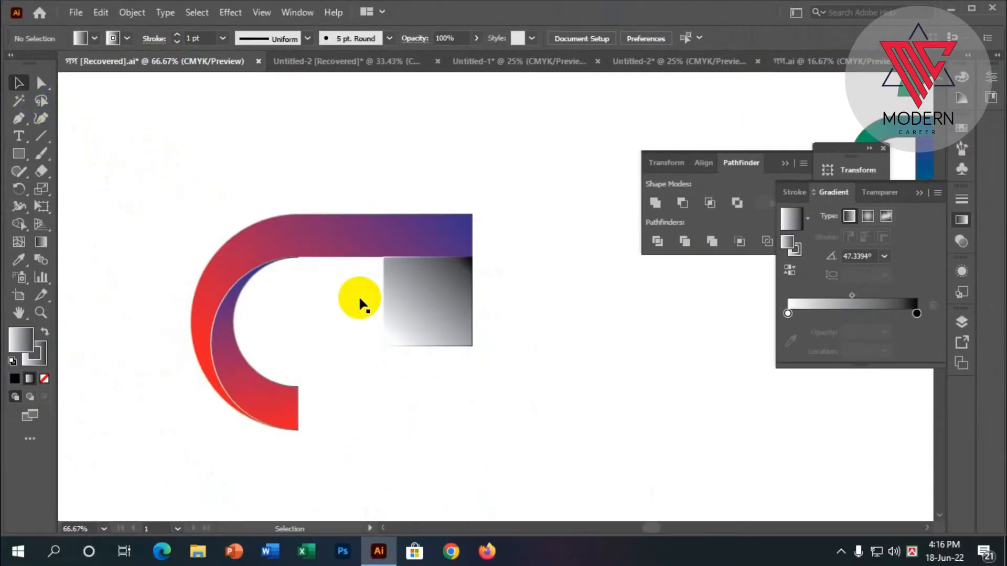
# Rotate a copy of the grouped hook by 90° around the centre of the gradient square
pyautogui.click(261, 225)
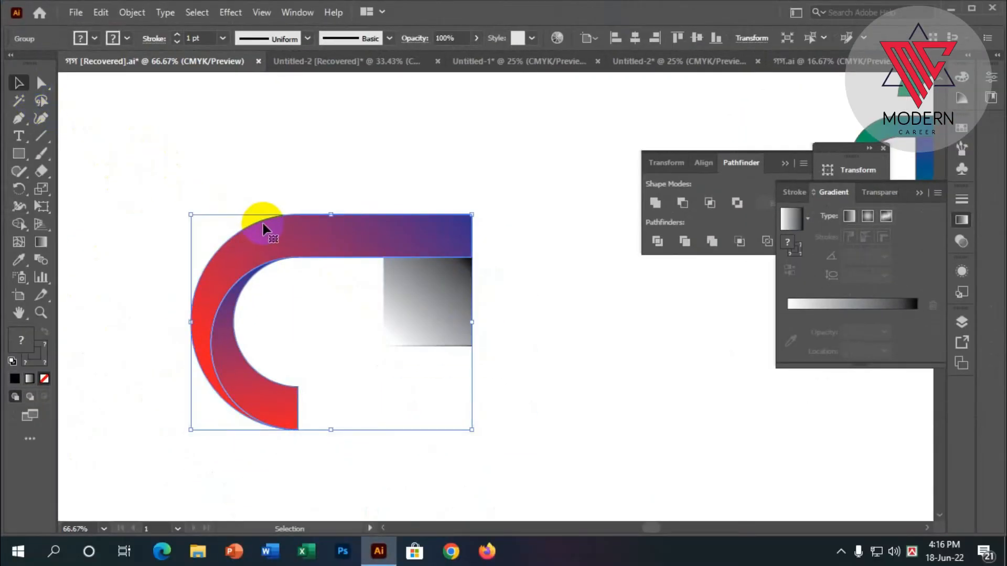
pyautogui.moveTo(308, 442); pyautogui.dragTo(236, 358)
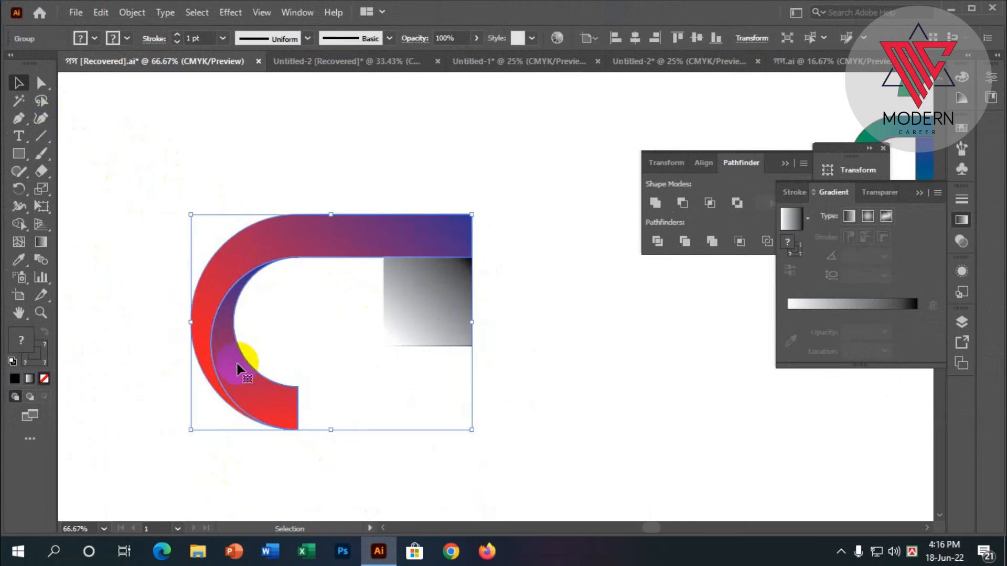
pyautogui.click(562, 378)
pyautogui.click(301, 256)
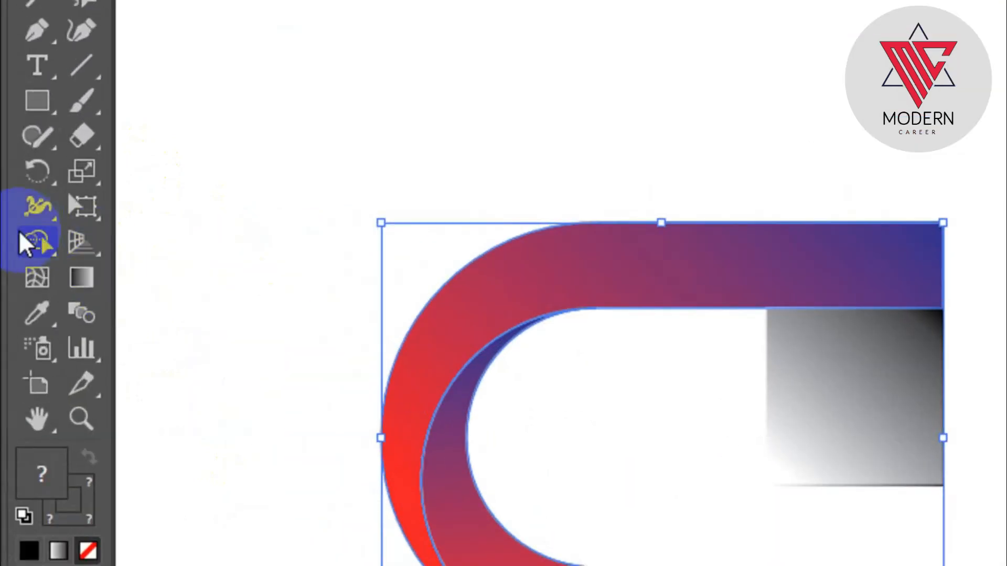
pyautogui.click(47, 181)
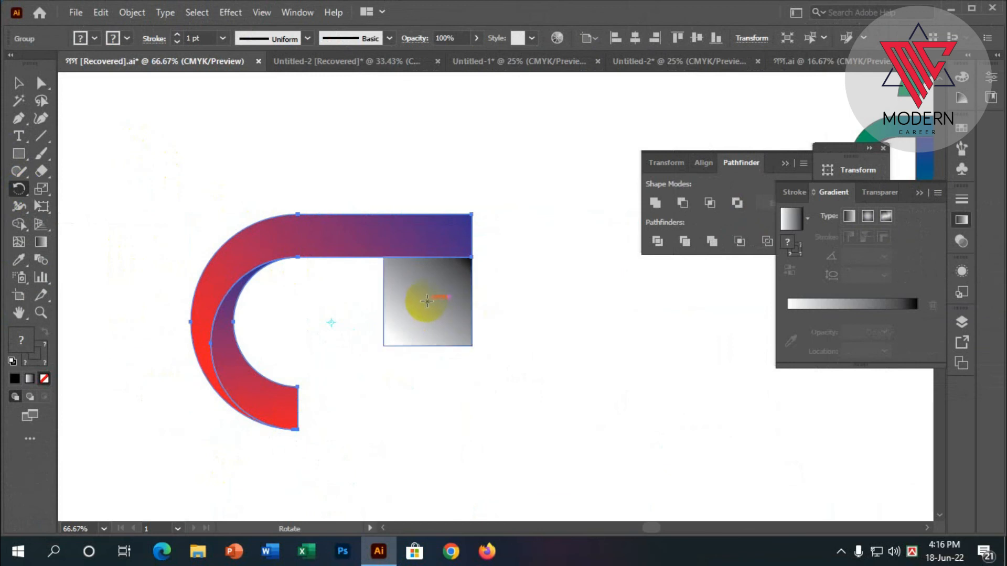
pyautogui.keyDown('alt'); pyautogui.click(427, 301); pyautogui.keyUp('alt')
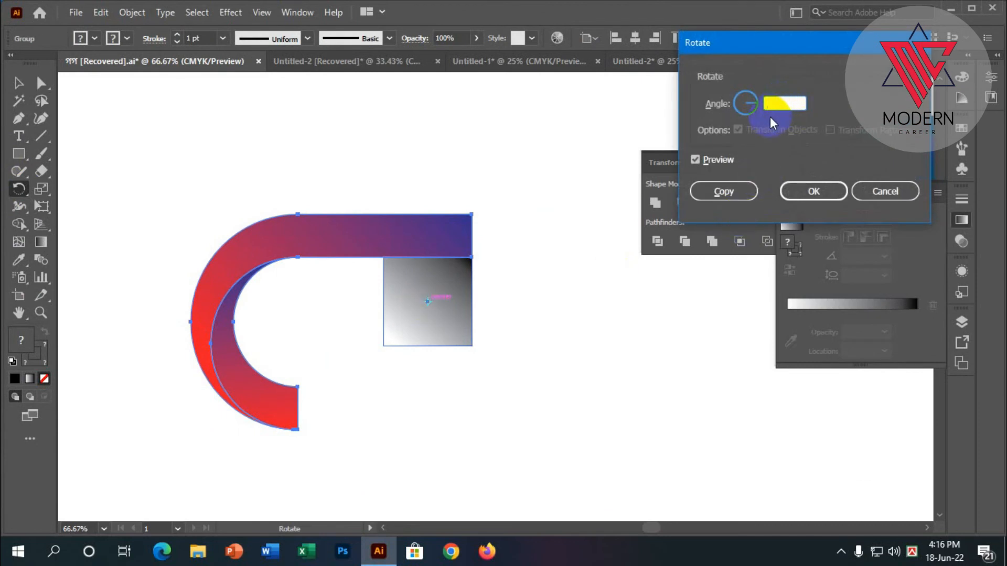
pyautogui.write('90')
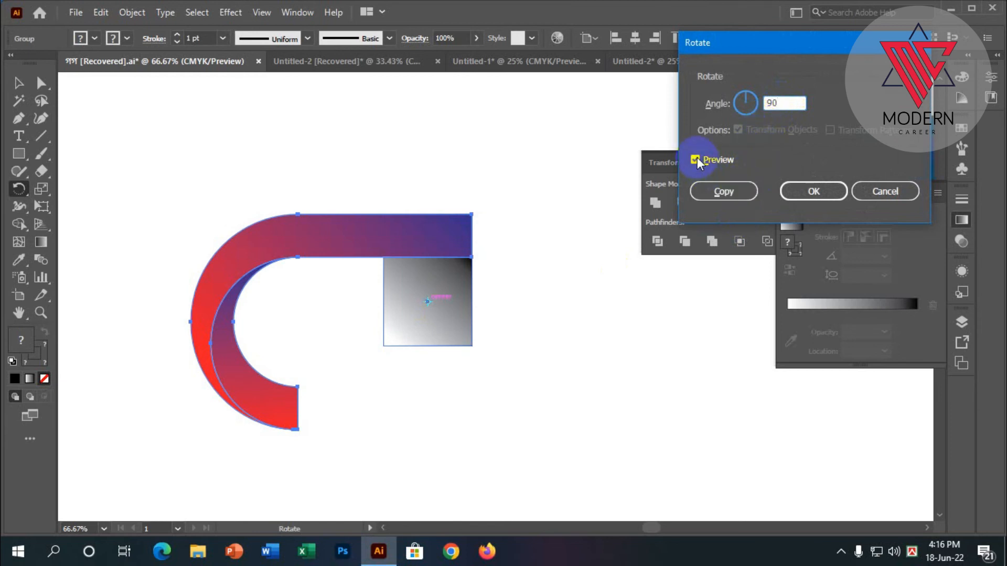
pyautogui.click(717, 193)
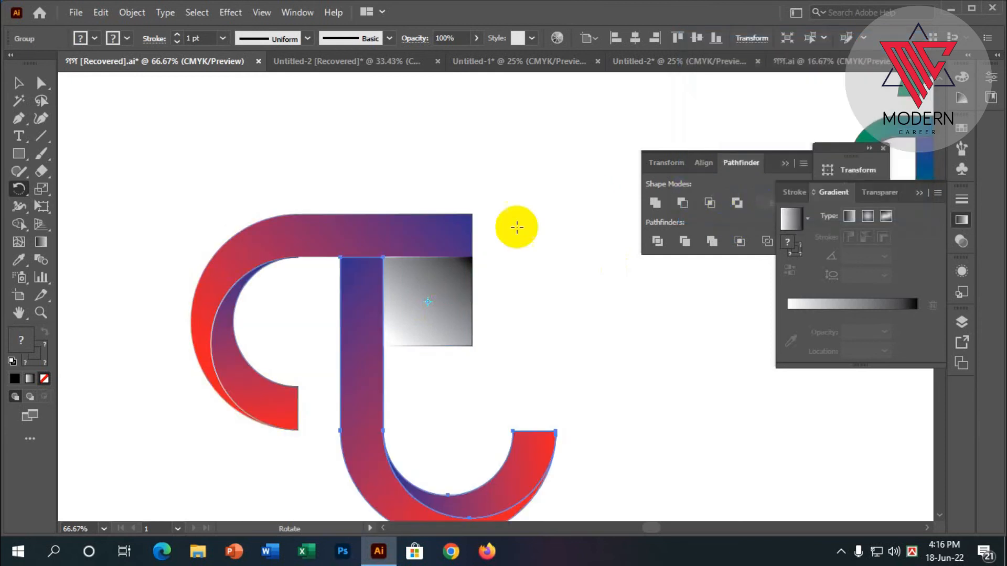
# Repeat the rotated copy two more times so four hooks surround the square
pyautogui.scroll(-1, 351, 297)
pyautogui.scroll(-2, 371, 324)
pyautogui.scroll(1, 373, 325)
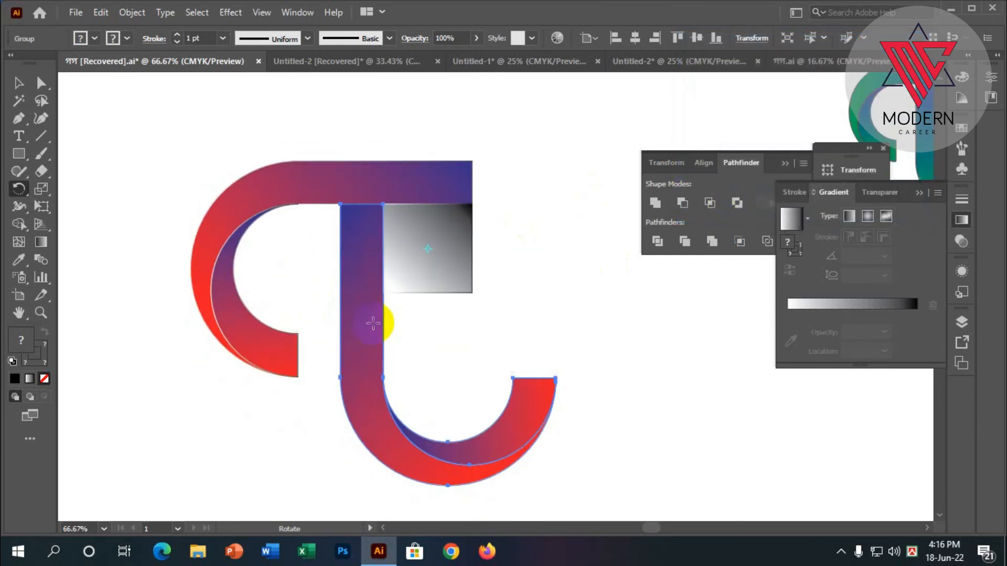
pyautogui.hotkey('ctrl', 'd')
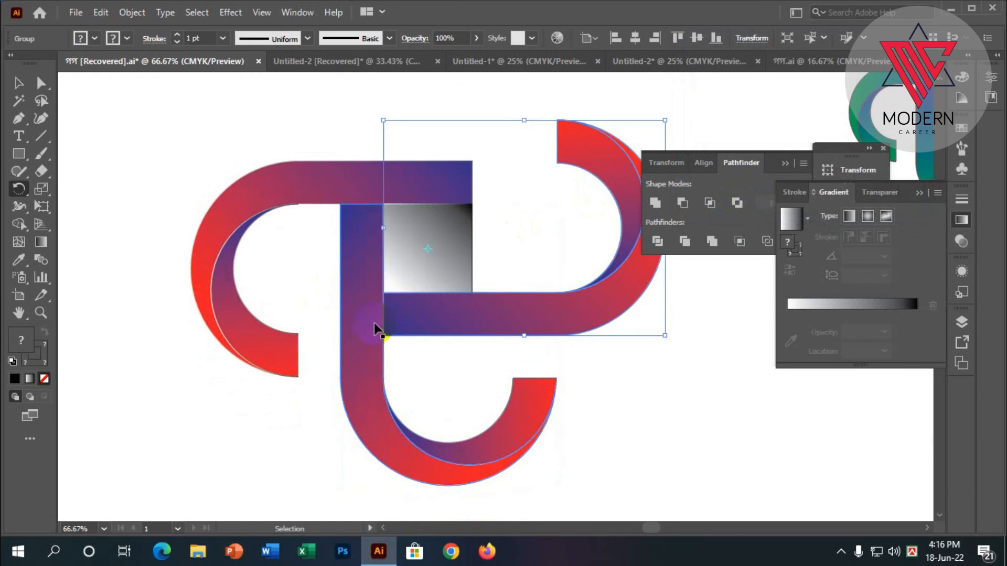
pyautogui.hotkey('ctrl', 'd')
pyautogui.scroll(2, 351, 367)
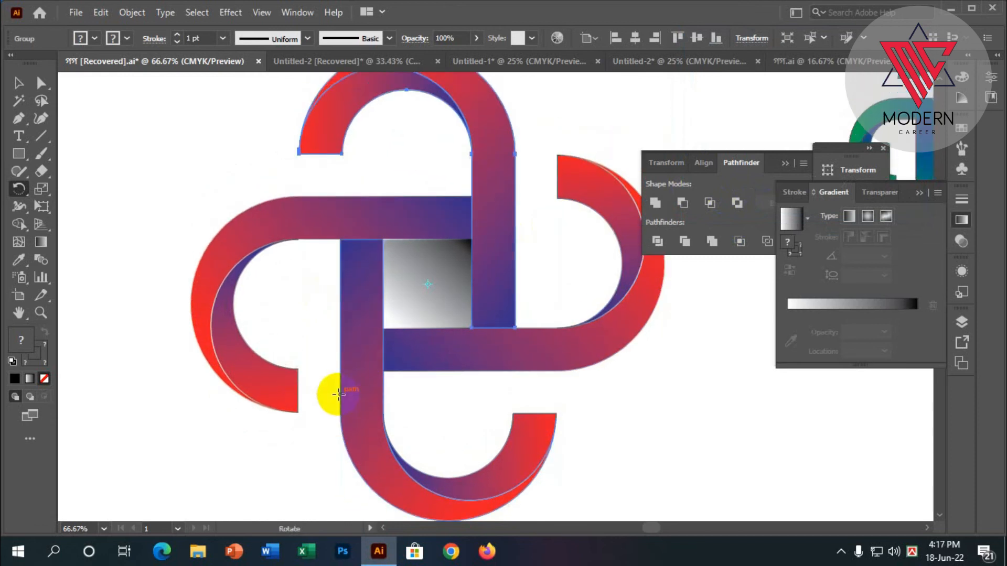
# Delete the gradient helper square from the middle of the knot
pyautogui.click(18, 84)
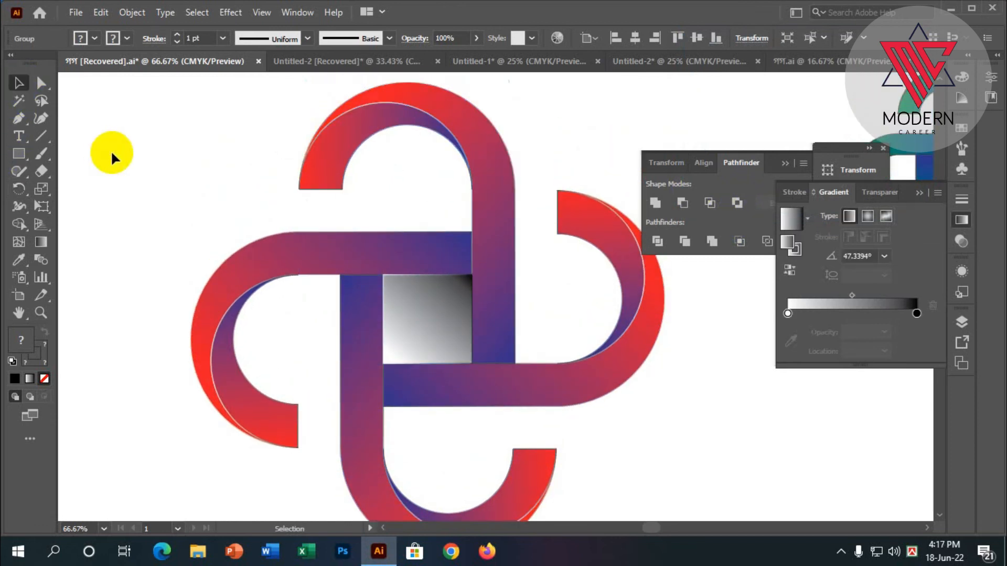
pyautogui.click(112, 151)
pyautogui.scroll(-1, 143, 223)
pyautogui.scroll(-2, 143, 219)
pyautogui.click(291, 263)
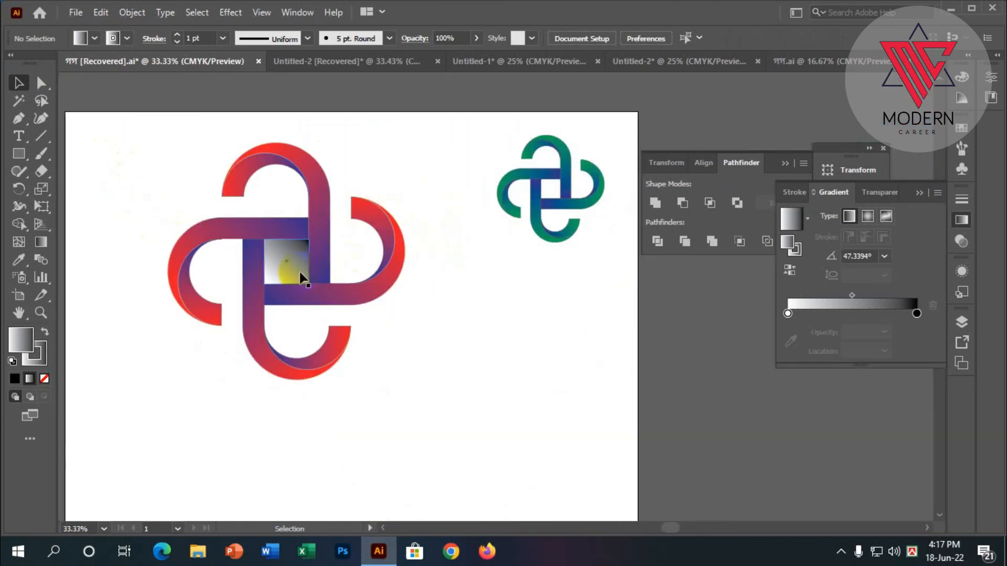
pyautogui.press('Delete')
# Select all four hooks and move them together slightly down and to the right on the artboard, then deselect them
pyautogui.scroll(-1, 402, 322)
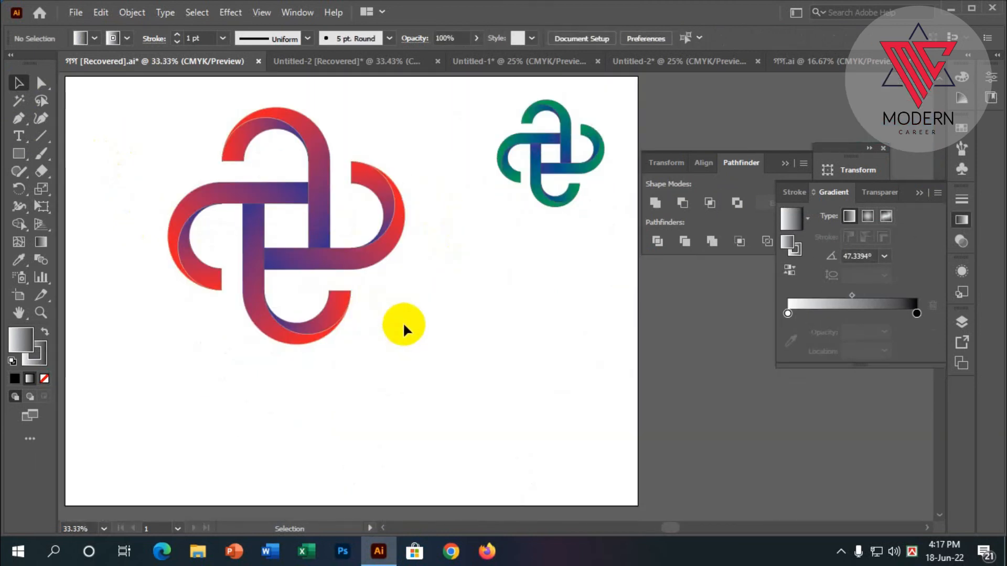
pyautogui.scroll(-2, 403, 324)
pyautogui.scroll(2, 331, 271)
pyautogui.moveTo(479, 429); pyautogui.dragTo(250, 173)
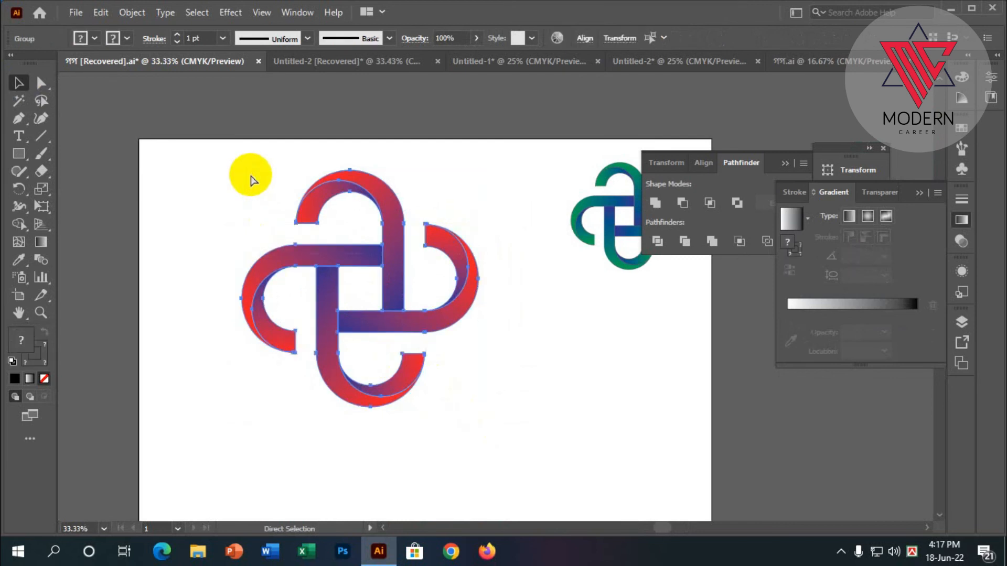
pyautogui.click(250, 179)
pyautogui.moveTo(393, 274); pyautogui.dragTo(398, 288)
pyautogui.click(603, 374)
pyautogui.scroll(-3, 376, 278)
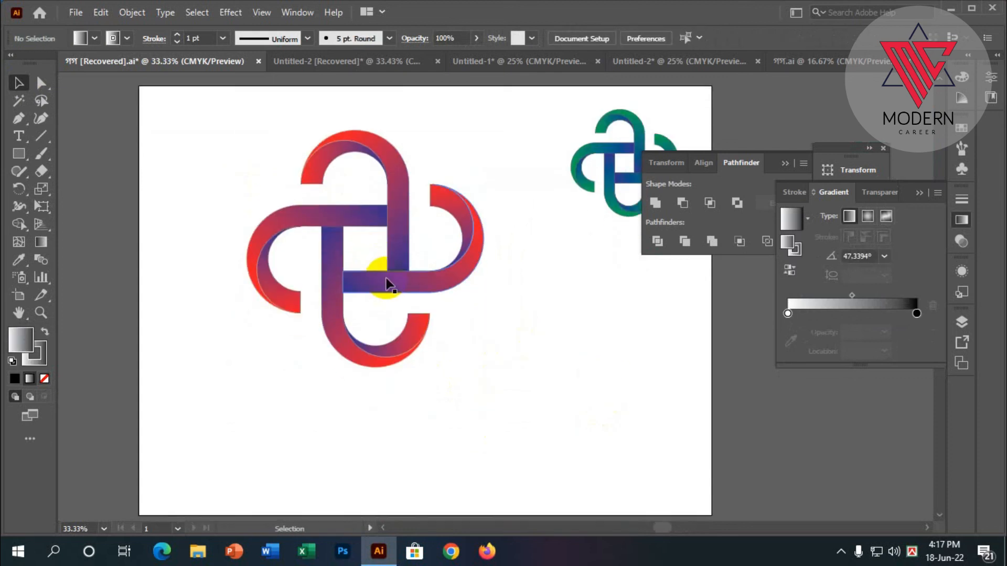
pyautogui.scroll(1, 387, 283)
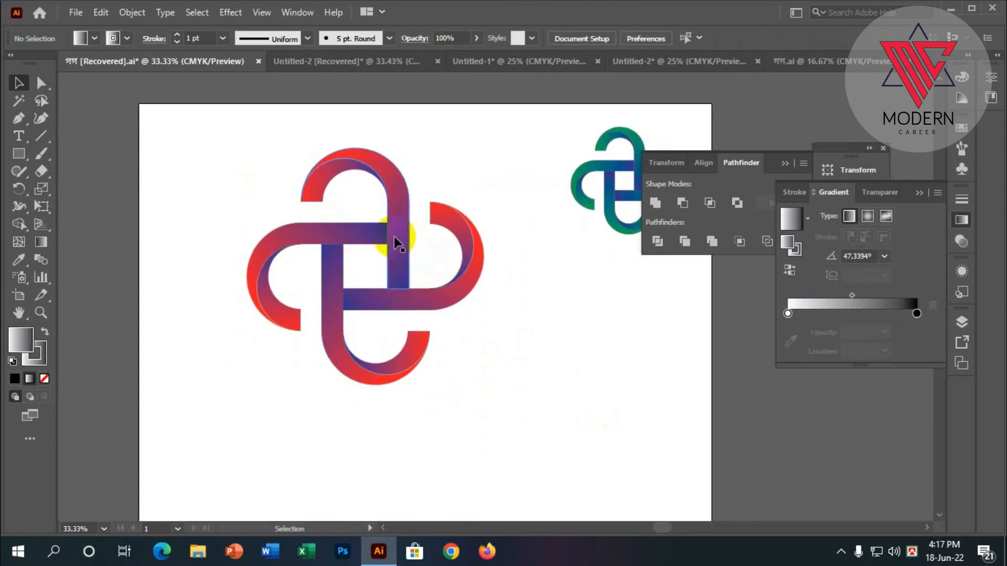